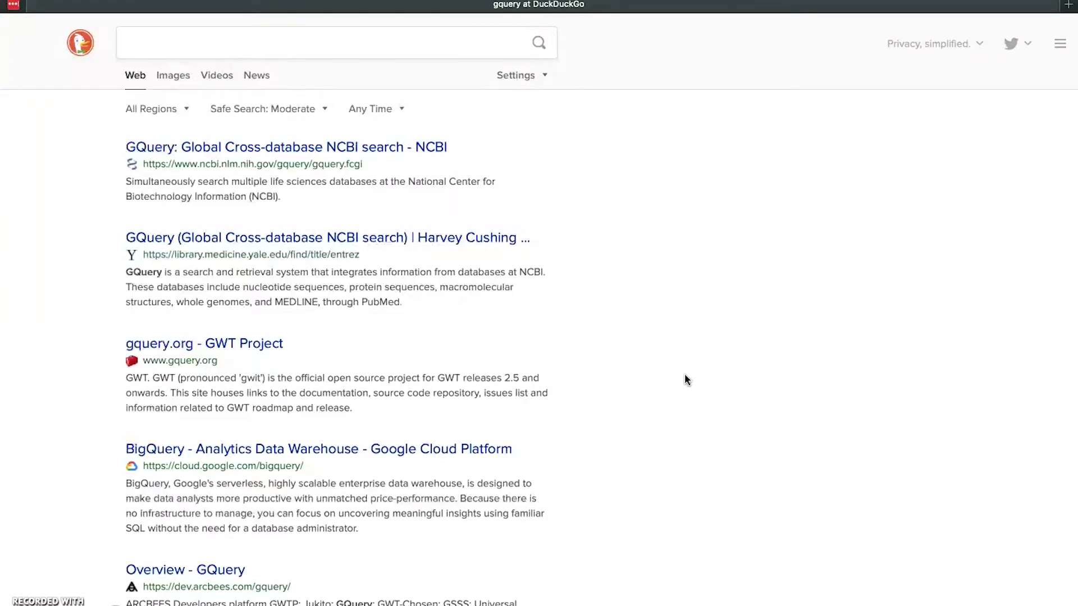
Search DuckDuckGo for 'gquery' and open the 'GQuery: Global Cross-database NCBI search' result.
click(360, 47)
text(gqu)
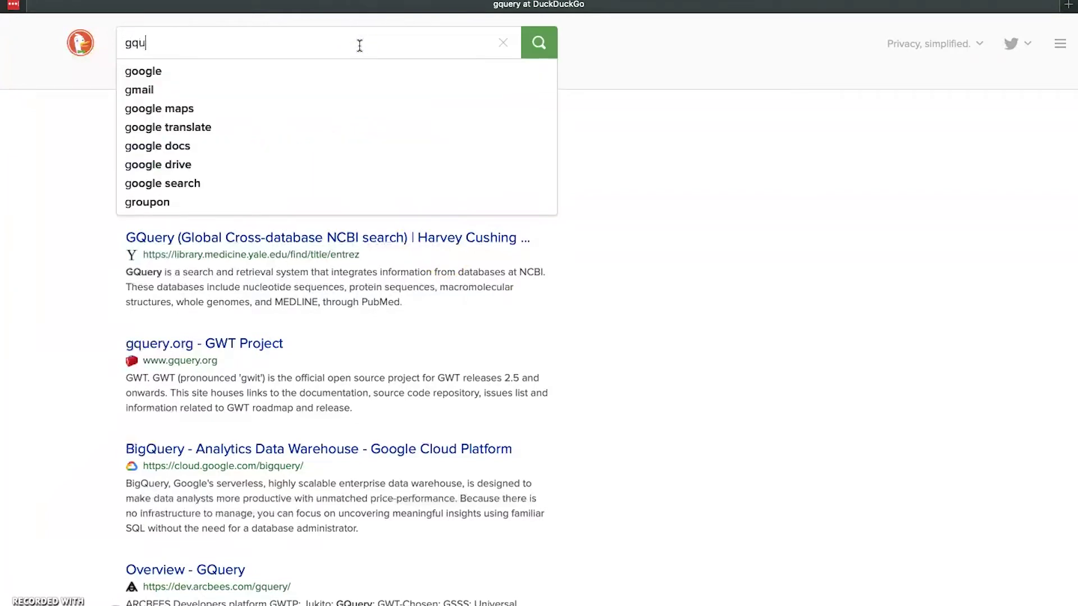
text(ery)
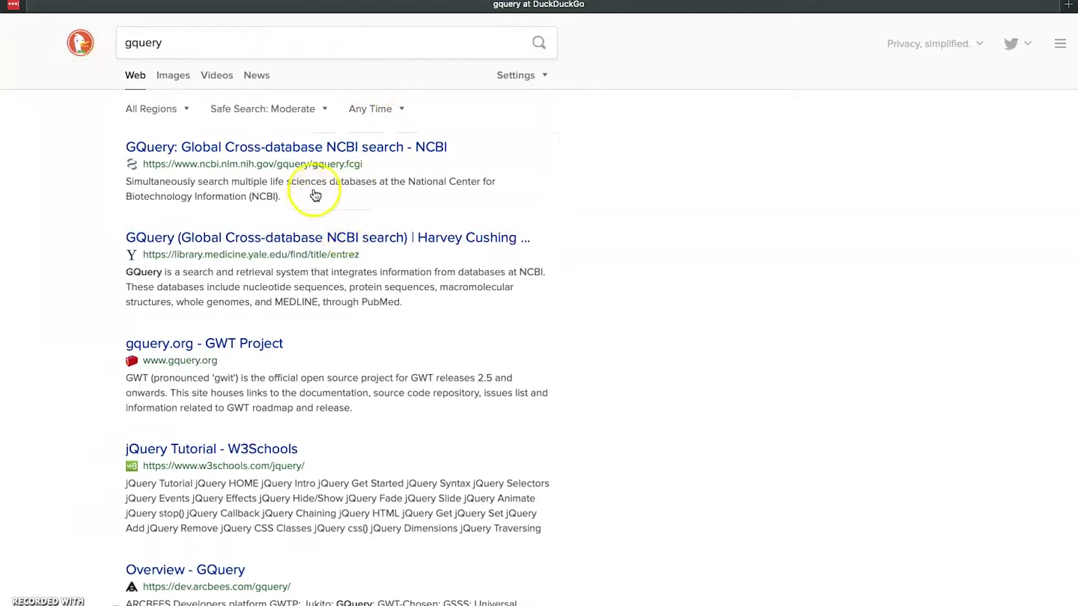
click(294, 175)
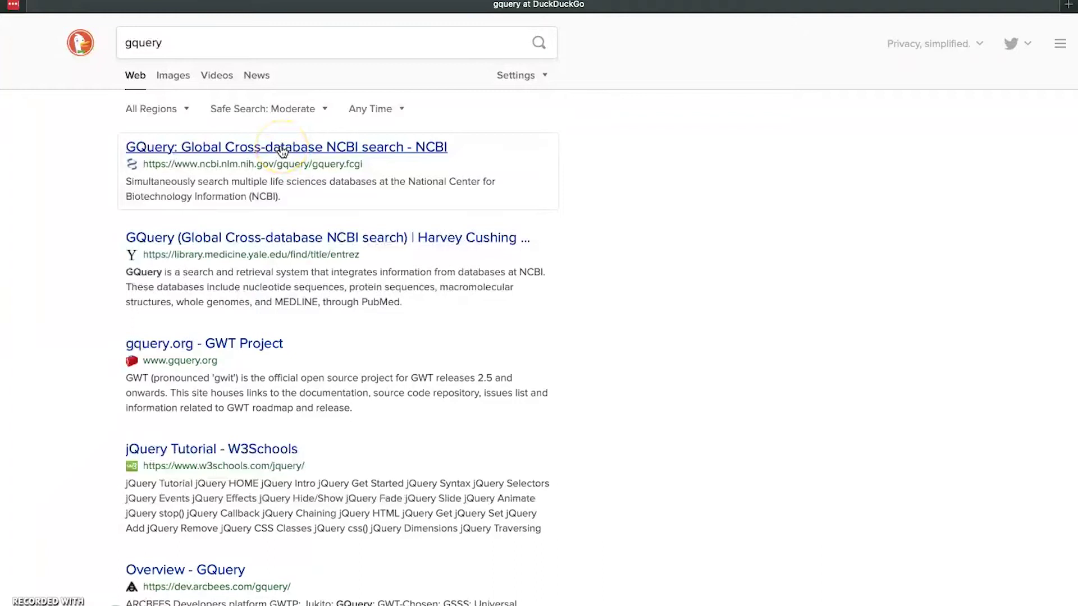
click(281, 150)
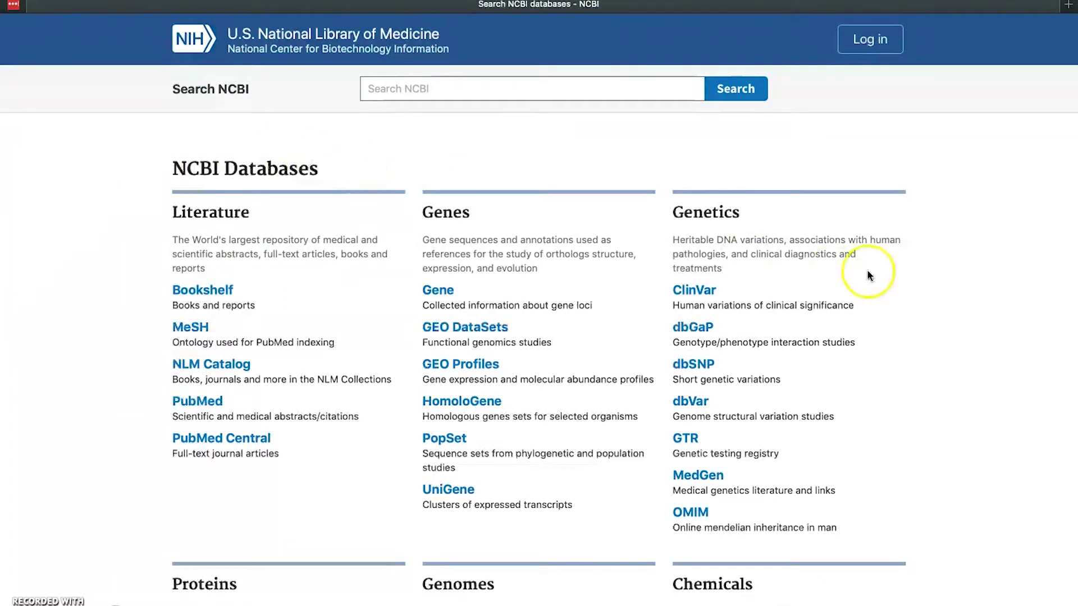
Search all NCBI databases for 'Pseudomonas aeruginosa', removing PAO1 from the suggested term.
click(937, 211)
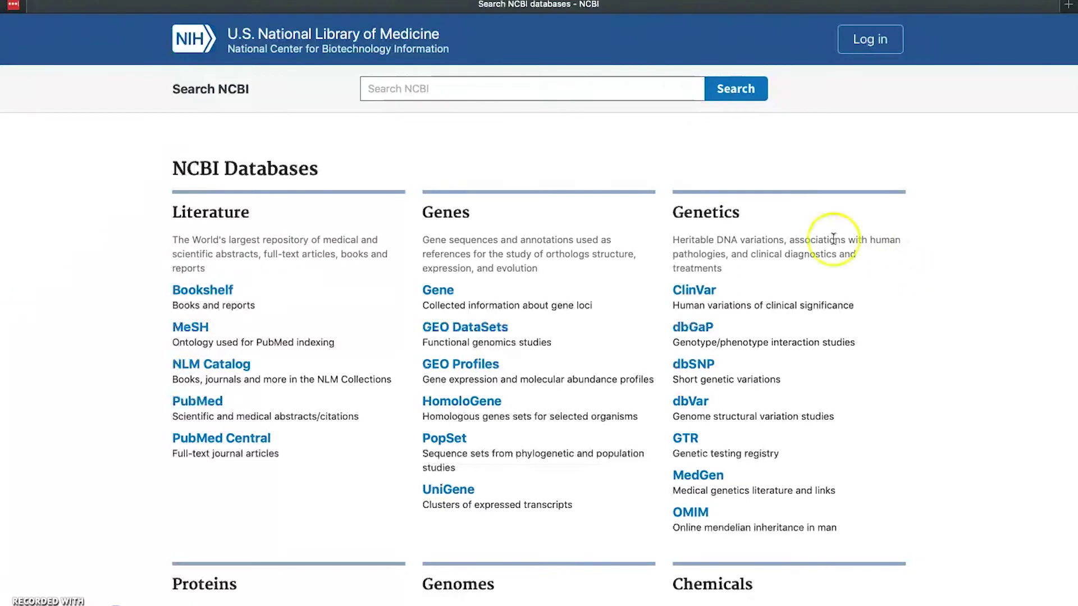
click(529, 85)
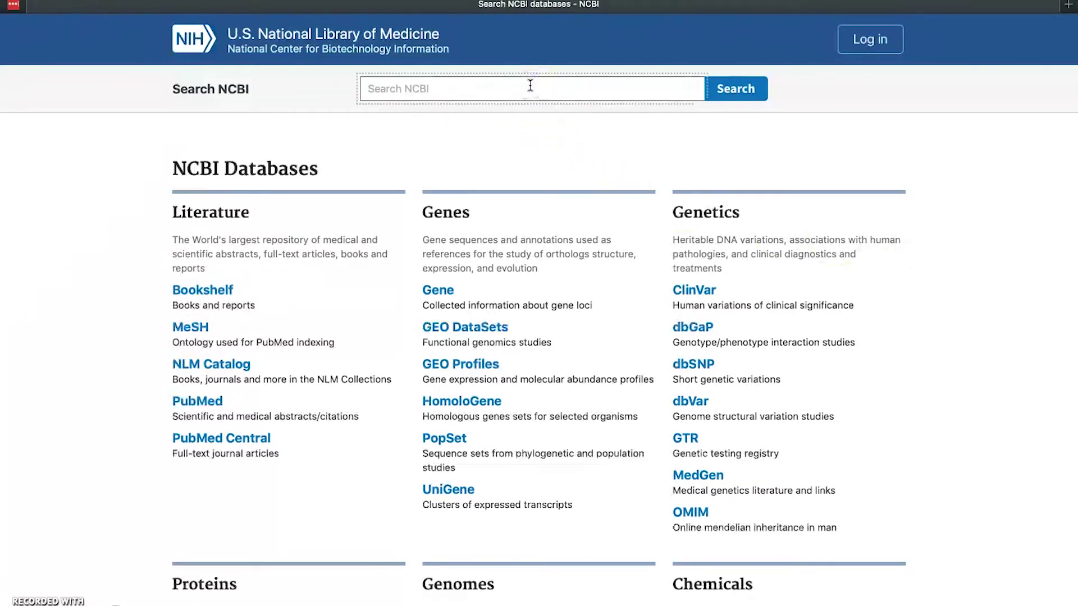
text(pseu)
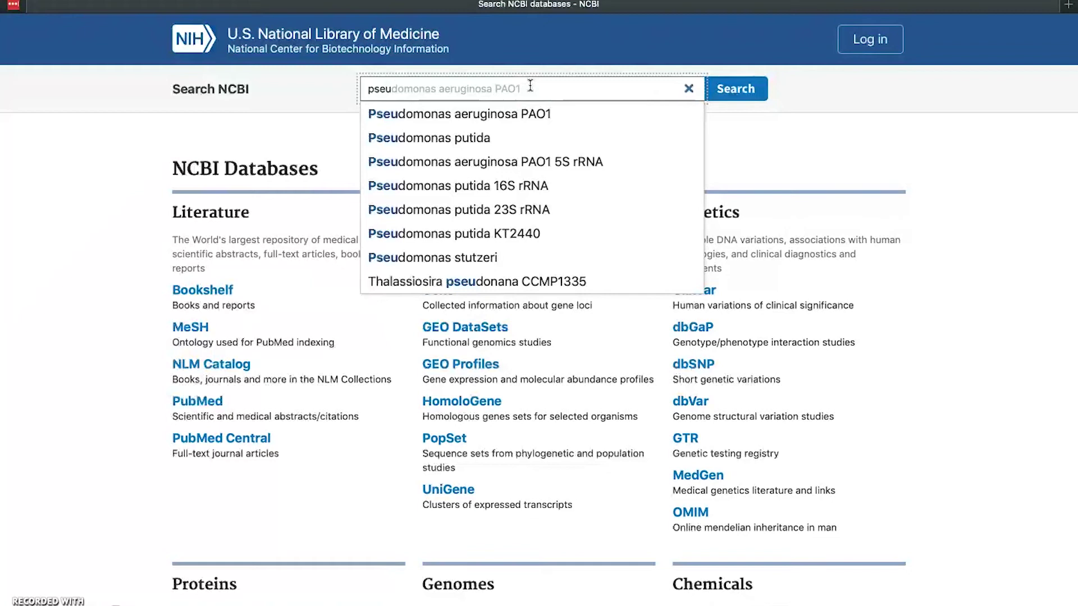
click(506, 112)
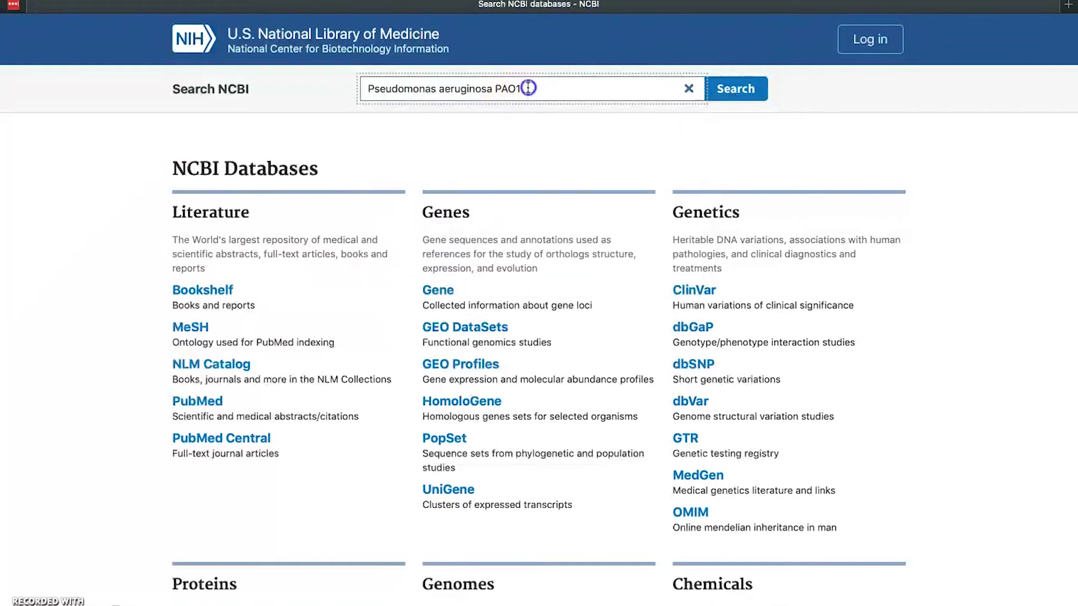
key(BackSpace)
key(BackSpace)
key(BackSpace)
key(BackSpace)
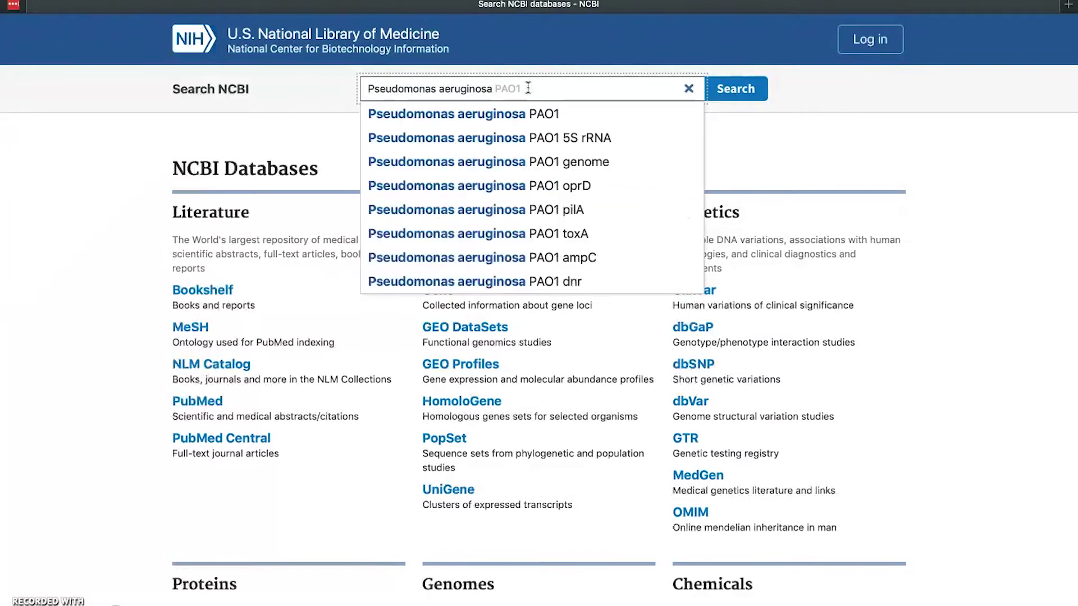
click(591, 97)
click(737, 95)
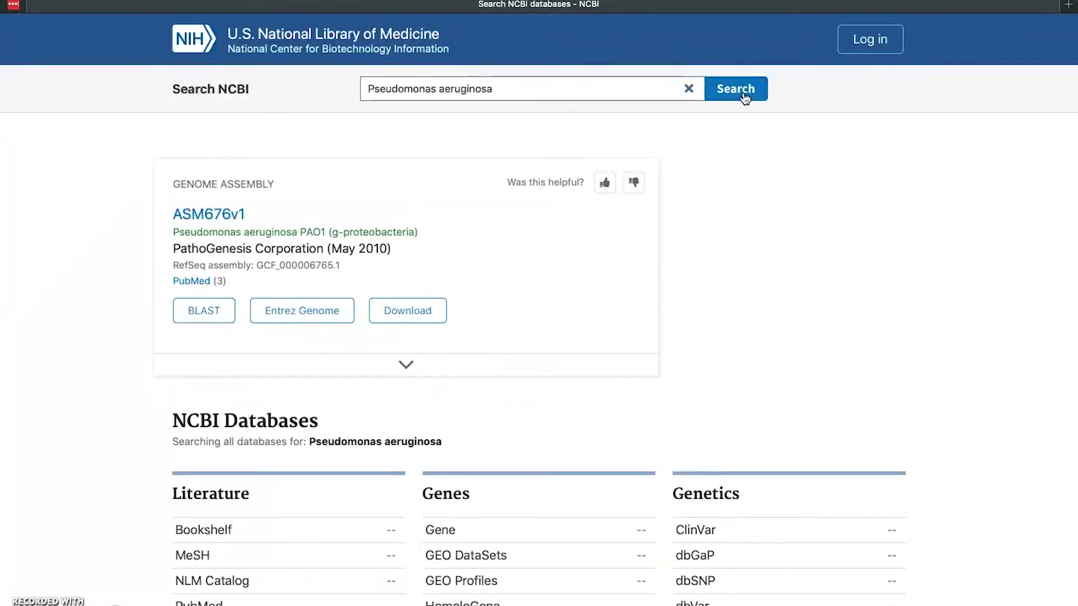
Review the per-database counts, including 2 Genome and 2,300,374 Nucleotide records.
scroll(783, 236, down, 1)
scroll(783, 236, down, 5)
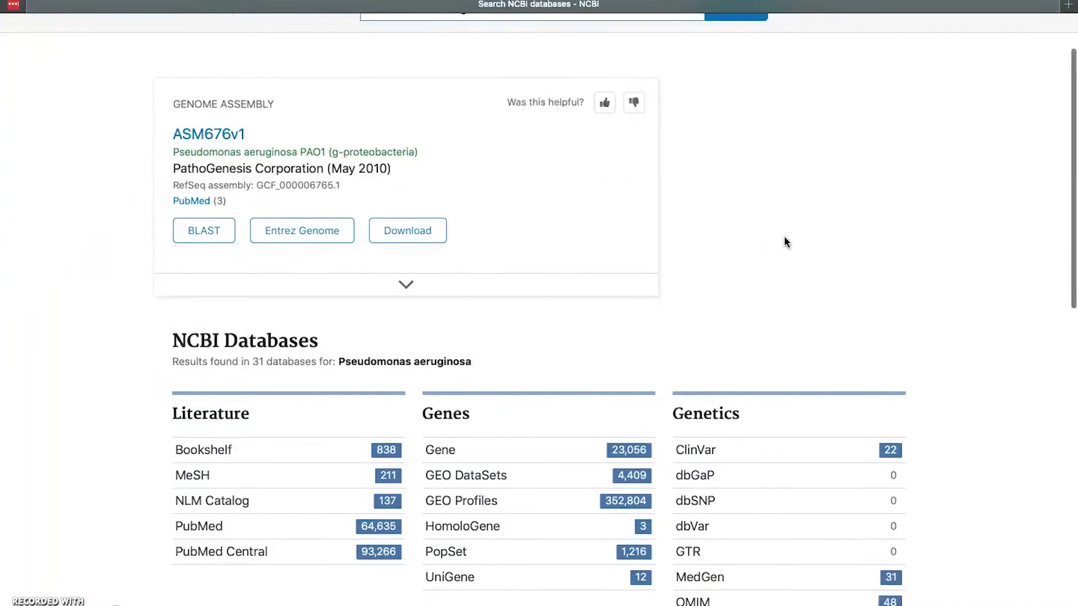
click(810, 210)
scroll(810, 211, down, 2)
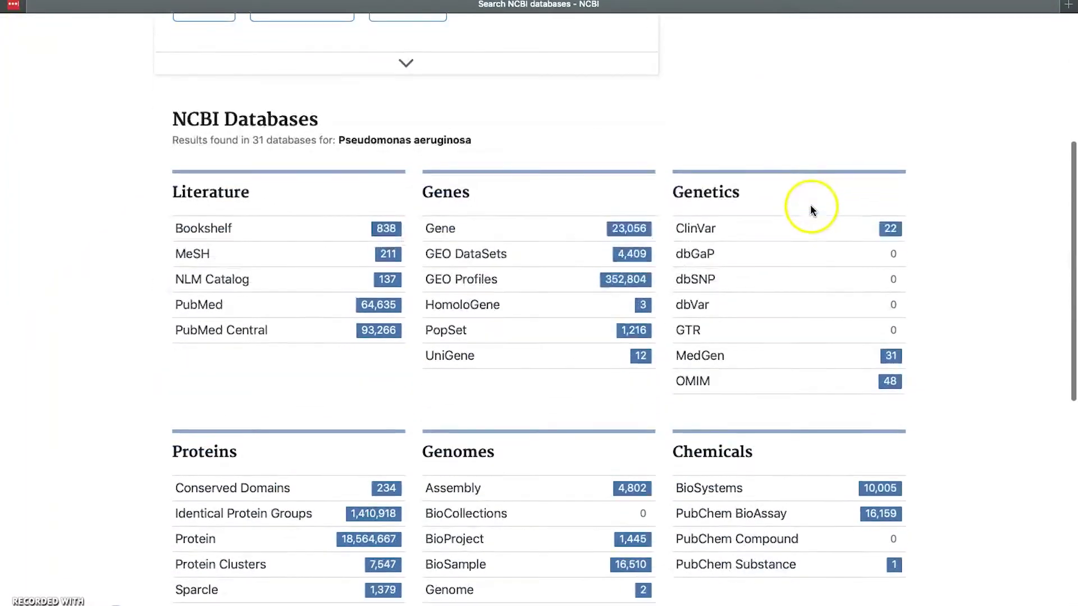
click(946, 257)
scroll(945, 258, down, 1)
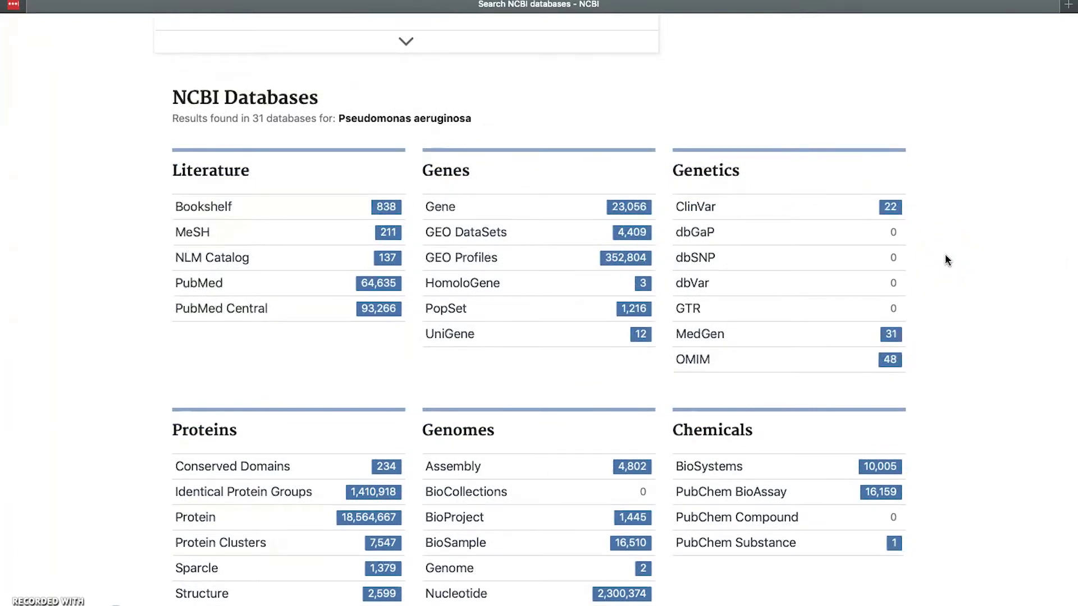
click(895, 312)
click(662, 402)
scroll(512, 435, down, 2)
click(479, 499)
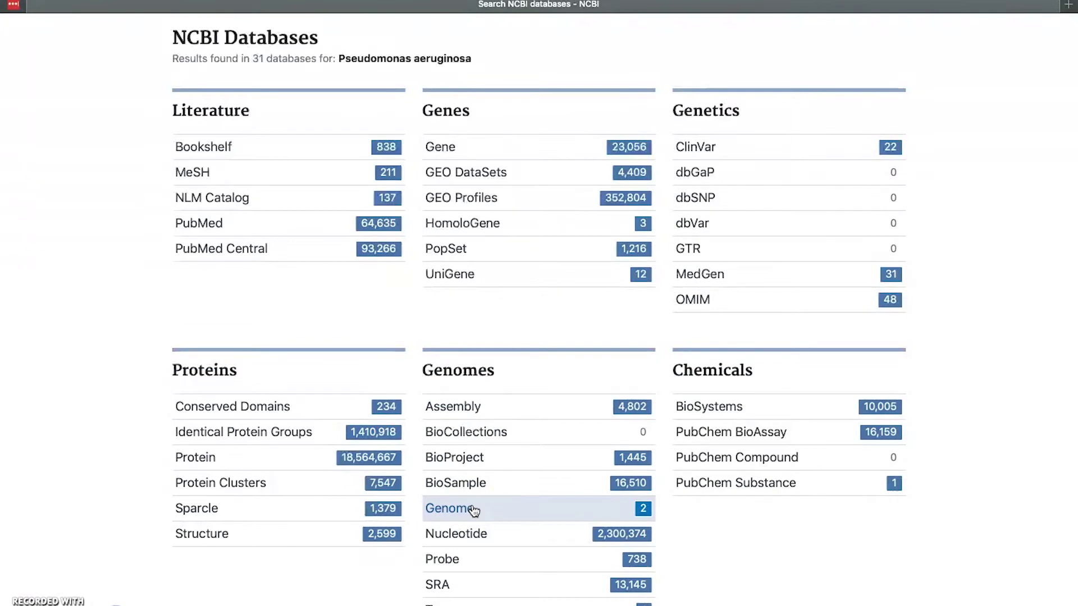
Open the Genome results and review the overview: 4761 genomes, reference PAO1, median GC 66.2%.
click(473, 508)
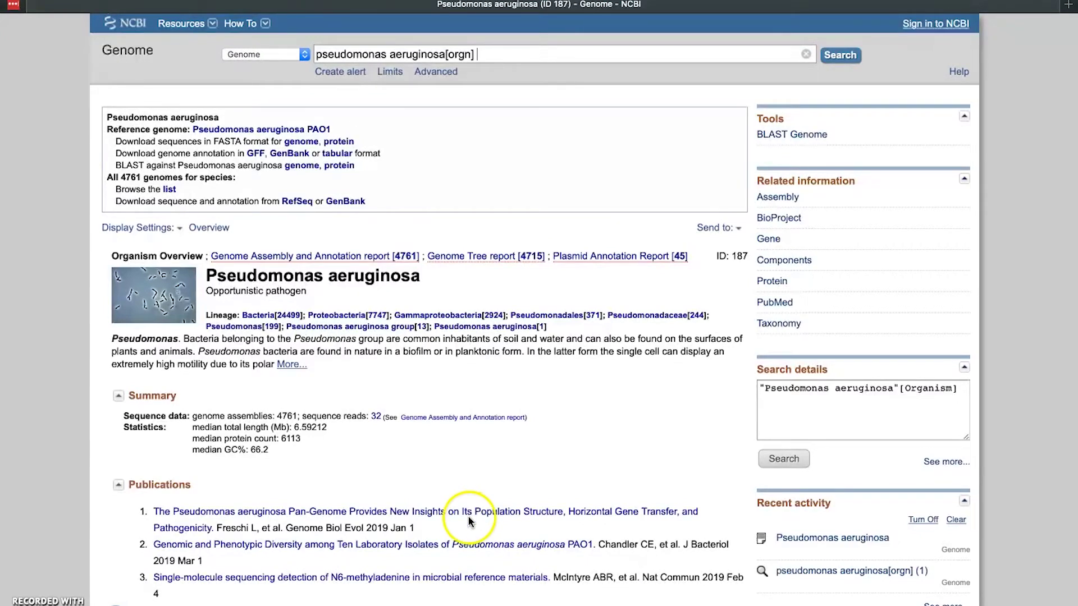
scroll(531, 447, down, 6)
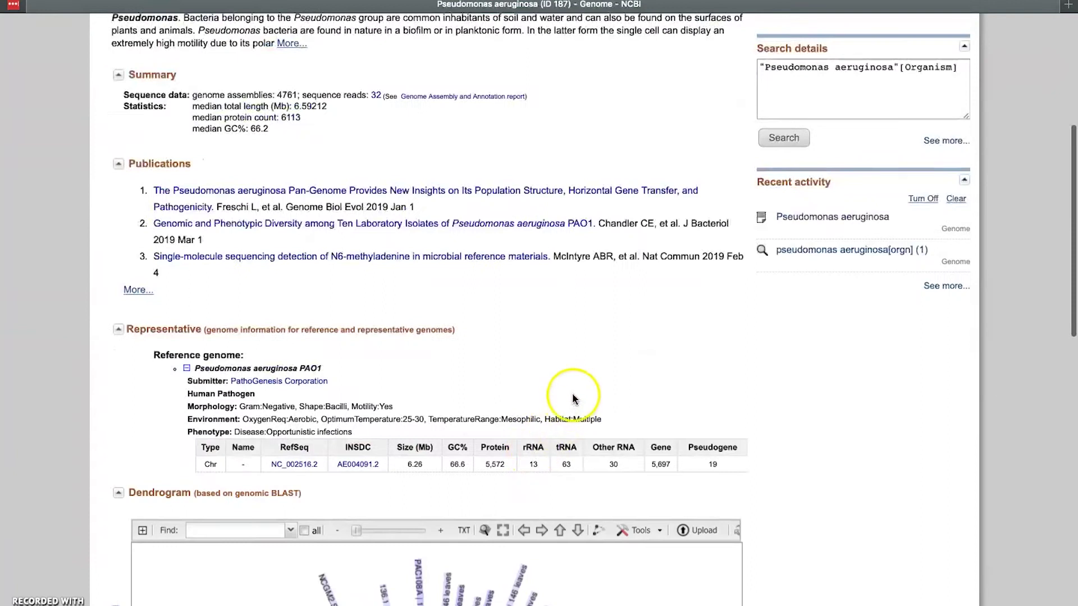
scroll(575, 382, down, 1)
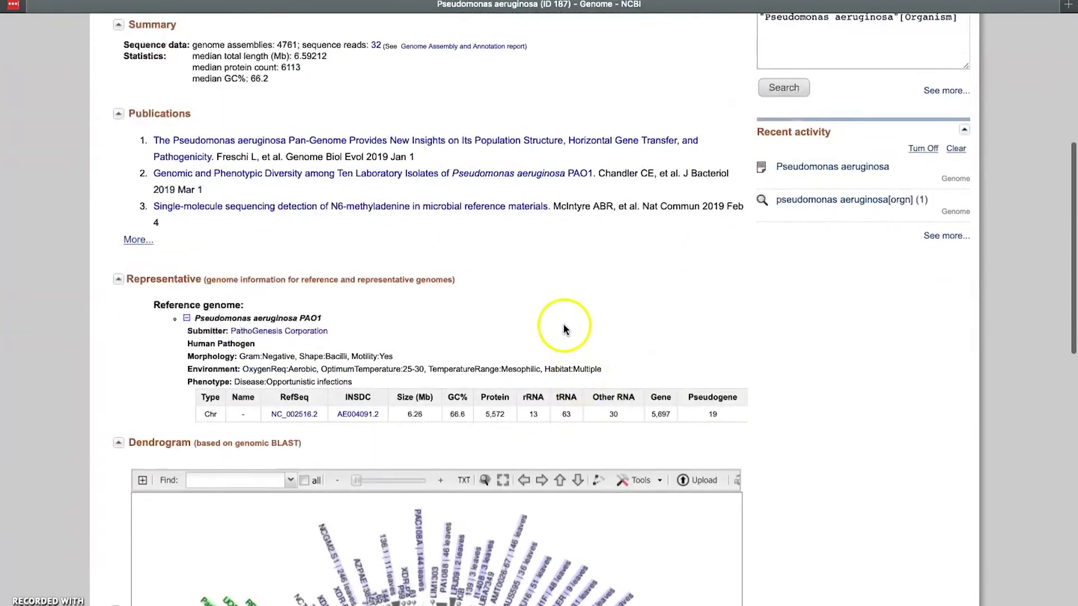
scroll(559, 326, down, 1)
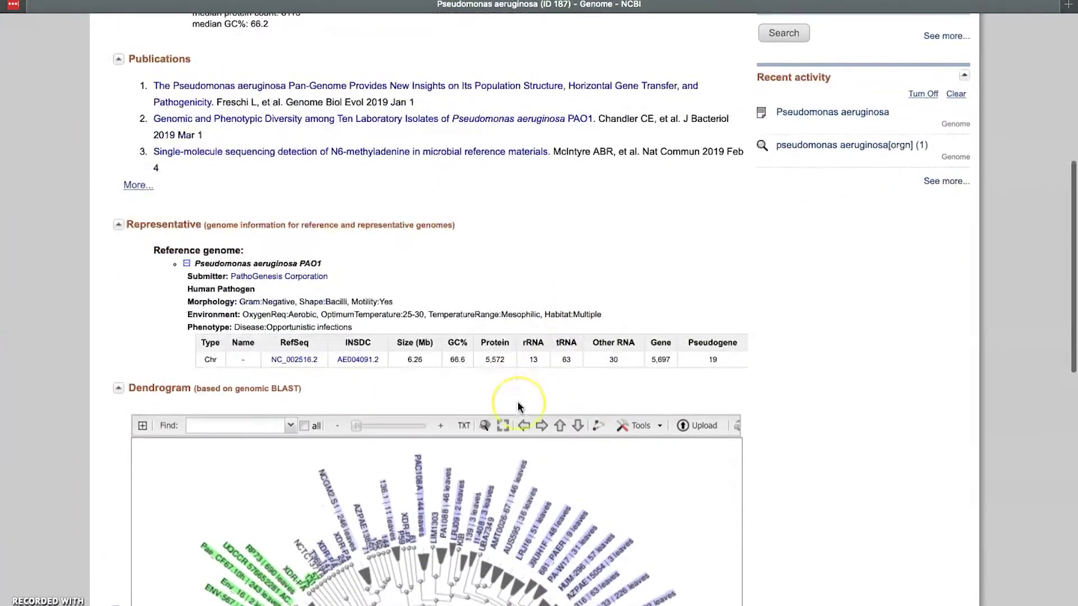
scroll(517, 405, down, 6)
scroll(518, 405, up, 13)
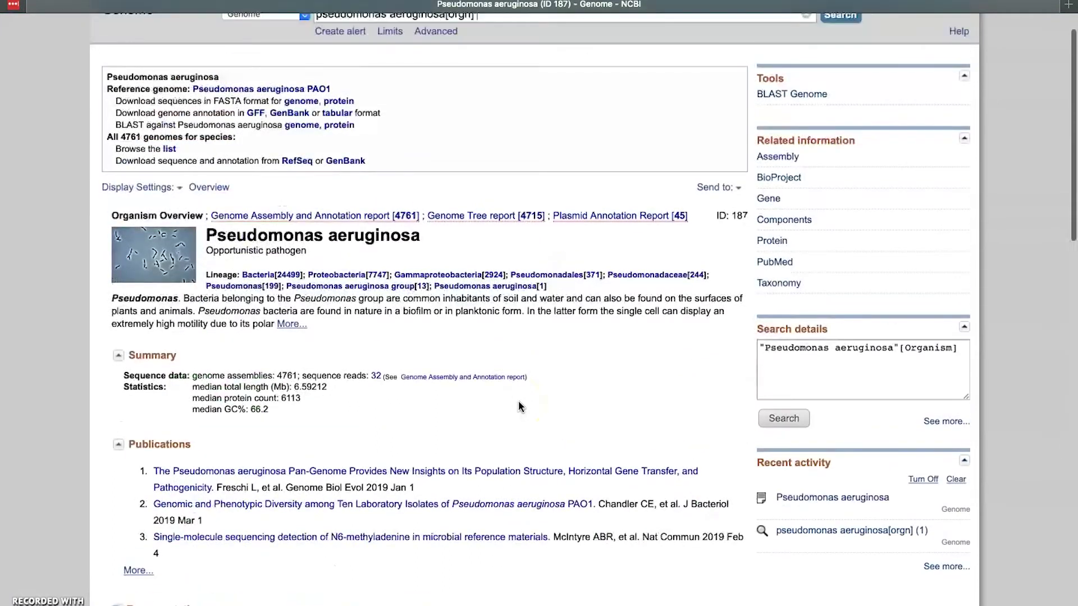
scroll(518, 405, up, 1)
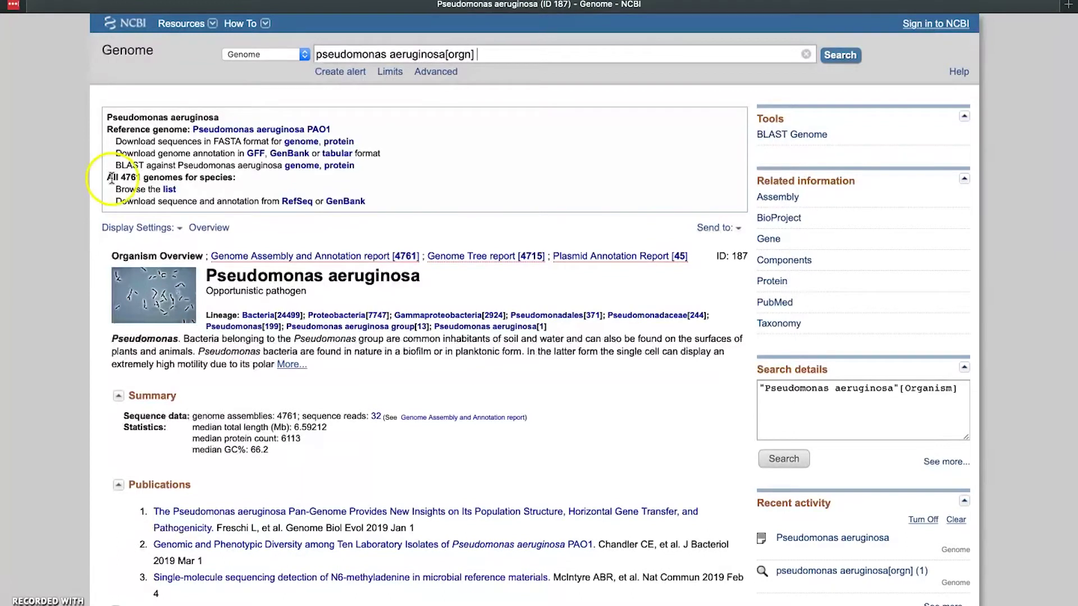
List all genomes and exclude contig, scaffold and chromosome levels, leaving 189 complete assemblies.
click(170, 190)
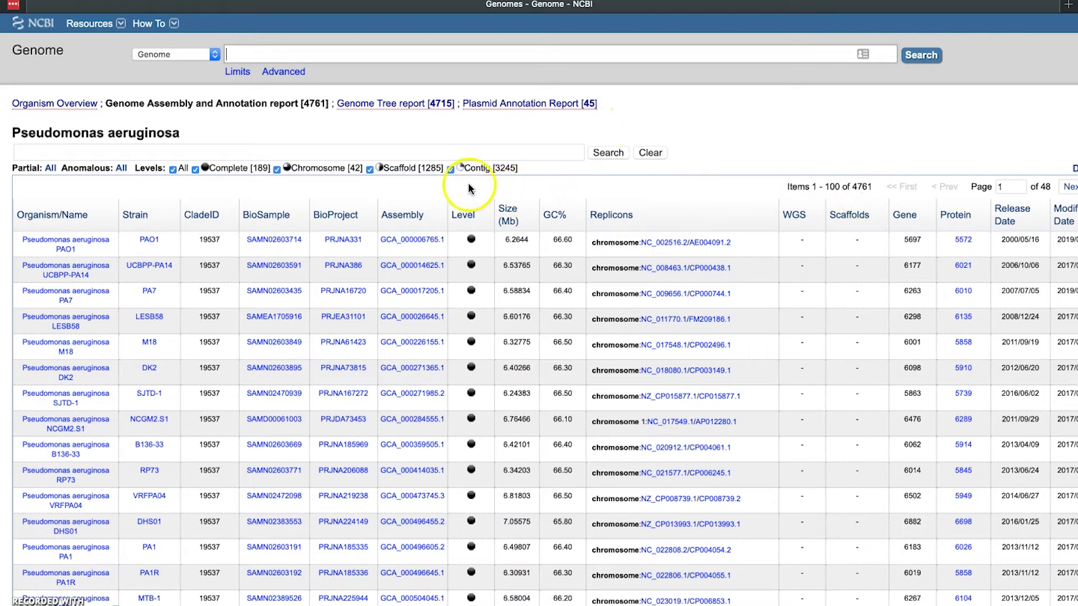
click(451, 170)
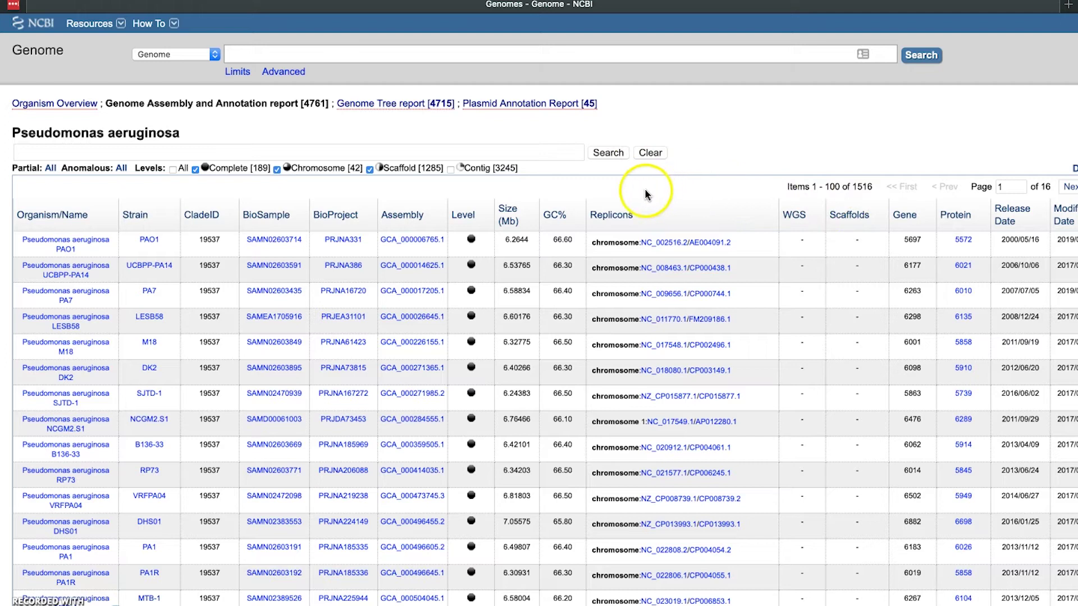
click(370, 170)
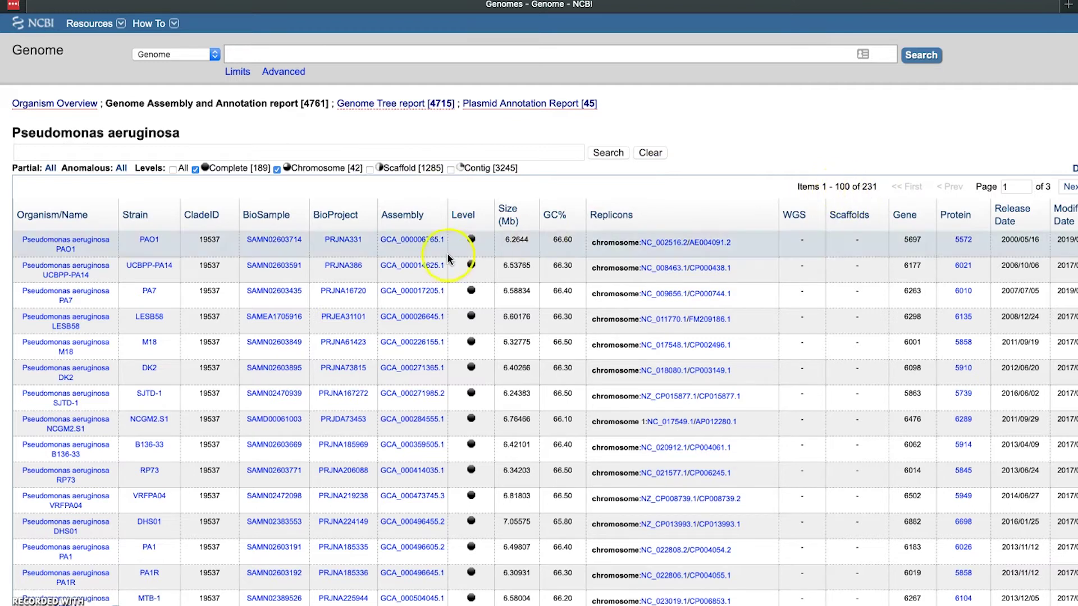
click(276, 170)
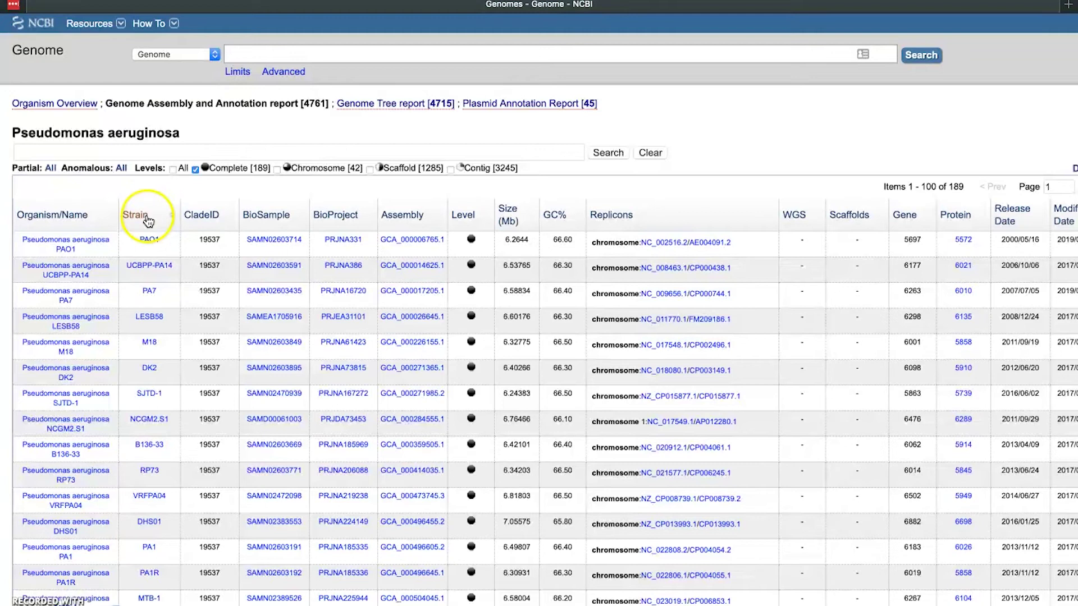
Sort the complete assemblies by strain and go to page 2 to find UCBPP-PA14.
click(147, 220)
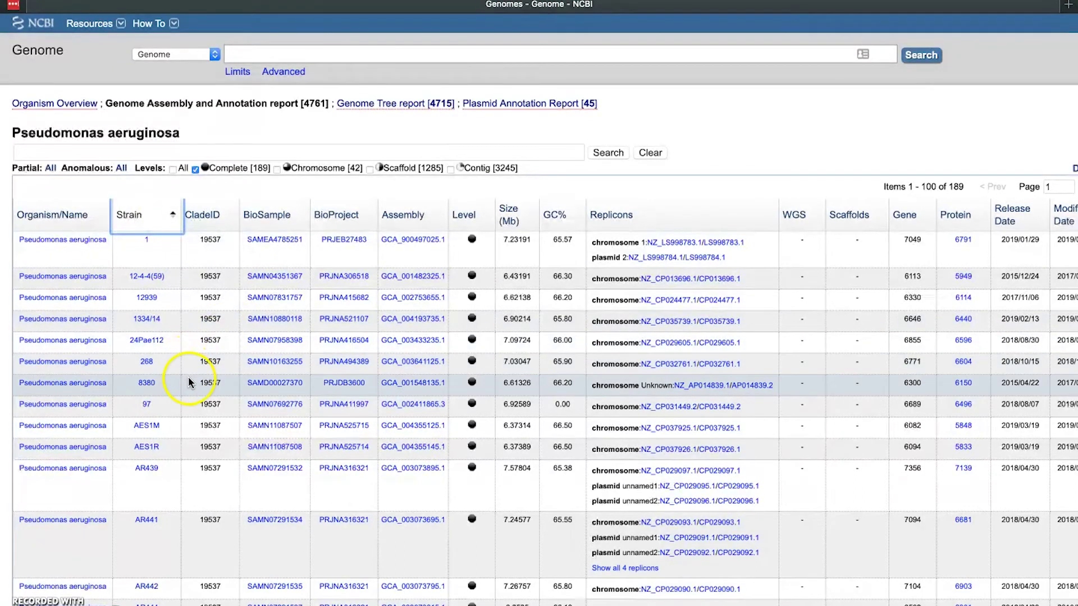
scroll(187, 376, down, 20)
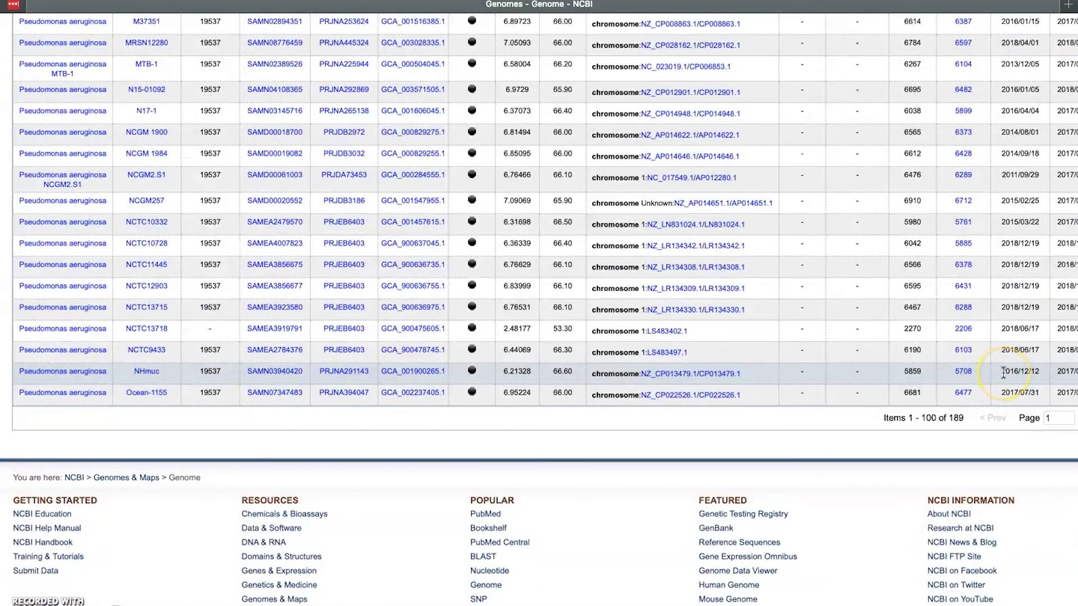
scroll(1003, 372, right, 3)
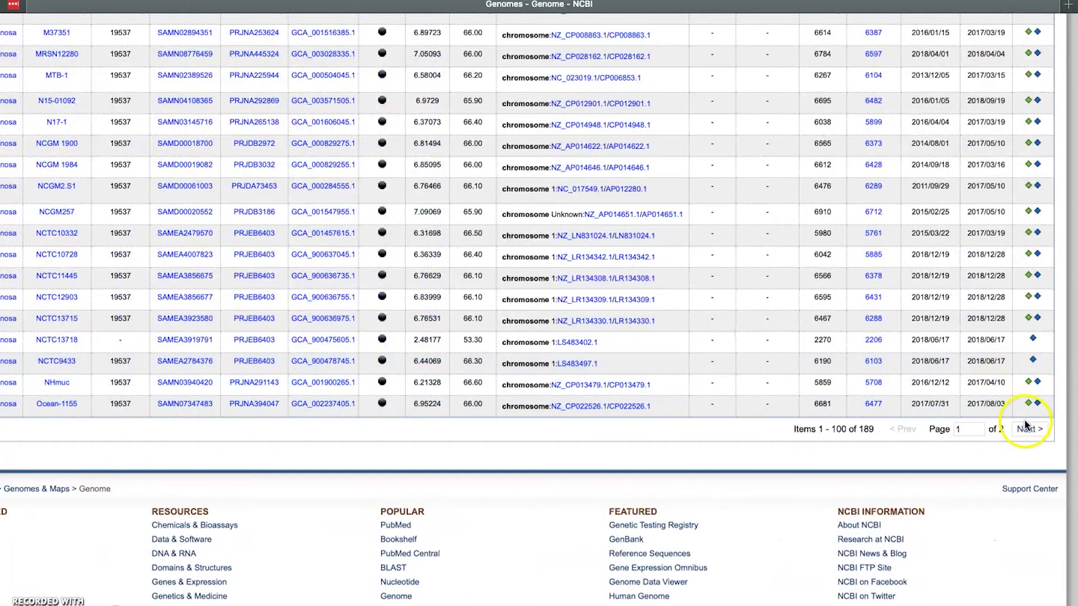
click(1030, 436)
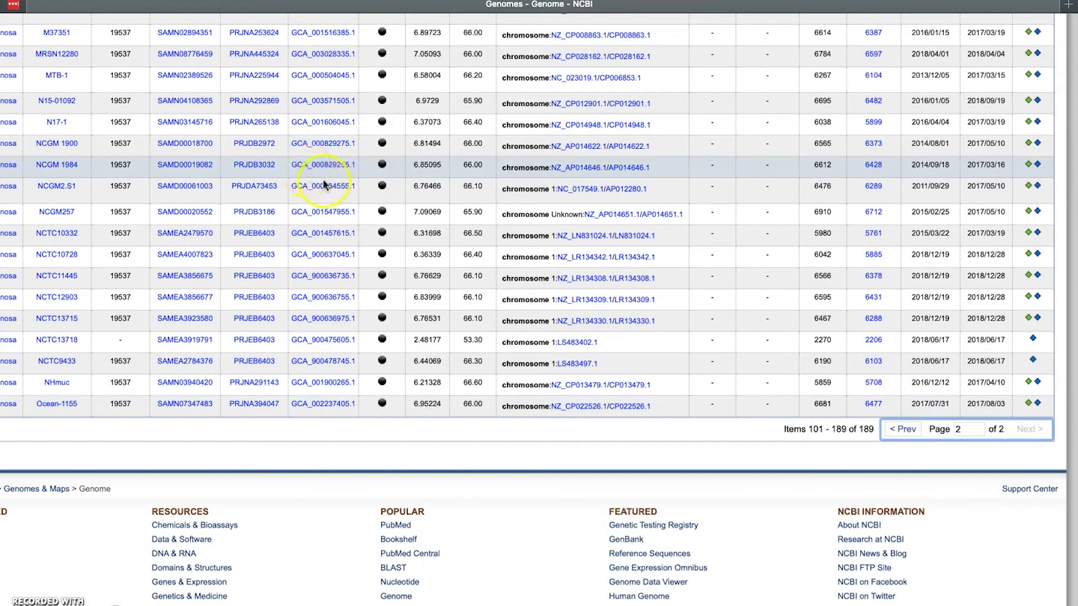
scroll(323, 184, left, 3)
scroll(324, 184, down, 10)
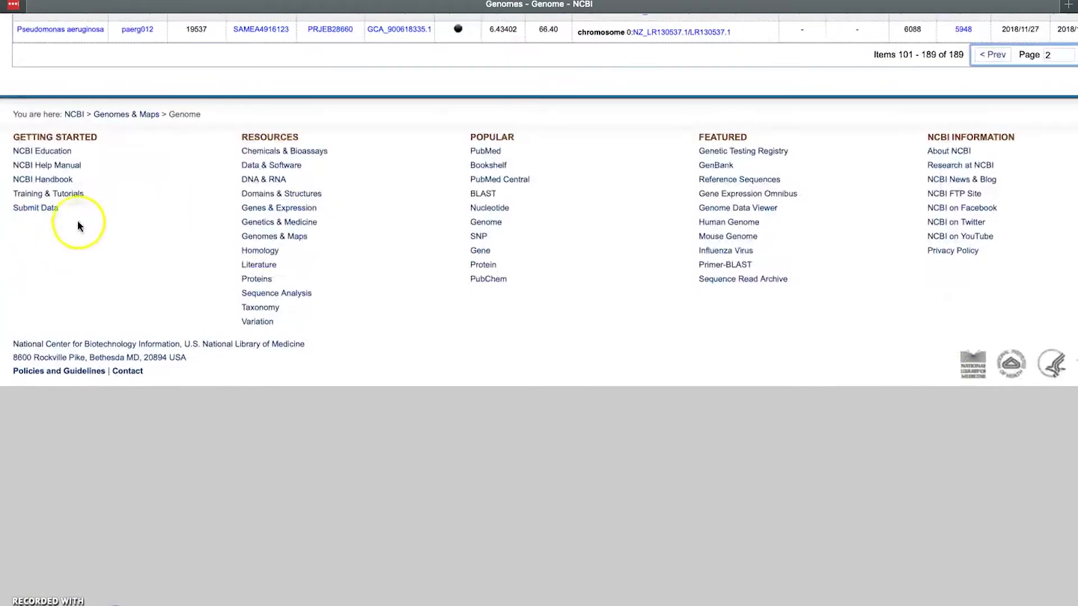
scroll(193, 175, up, 10)
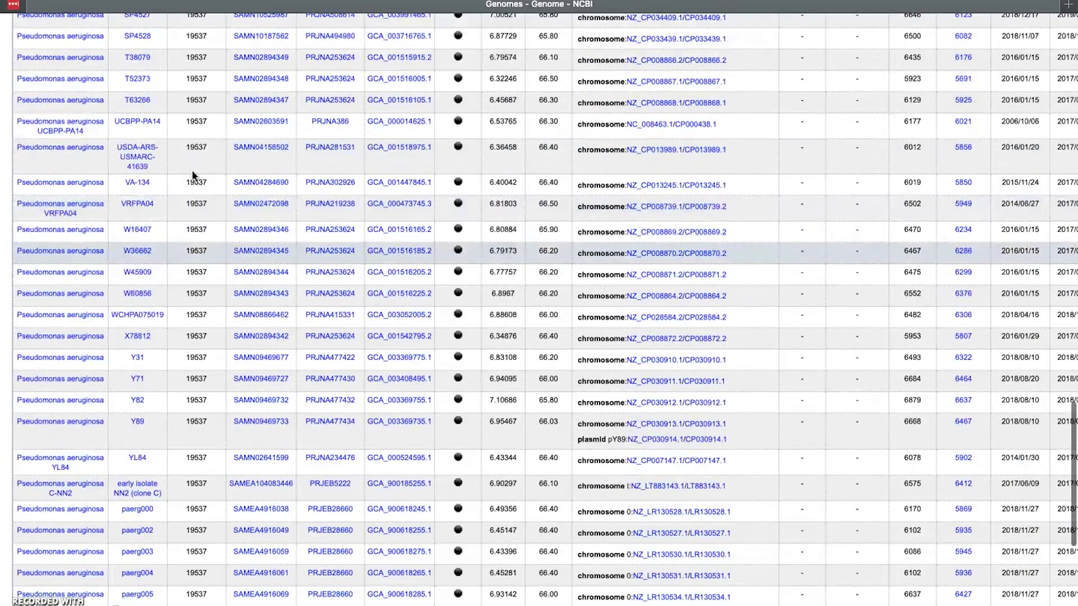
scroll(190, 170, up, 4)
Follow the NC_008463.1 replicon link in the UCBPP-PA14 row.
click(171, 162)
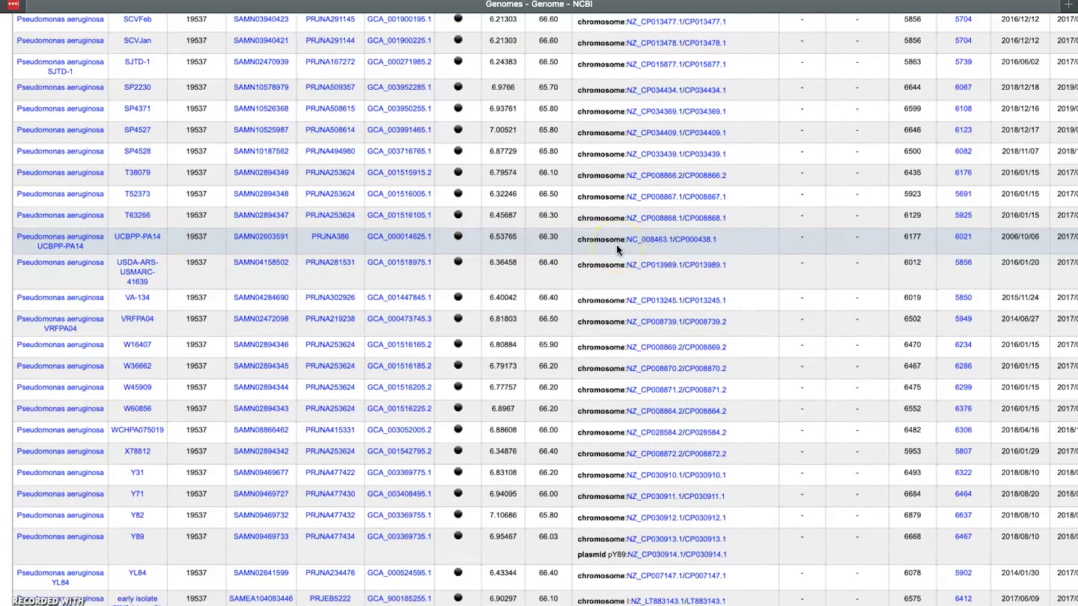
click(665, 242)
click(661, 244)
click(661, 241)
Open NC_008463.1 and review the record: 6,177 genes, 6,098 CDS, 77 pseudogenes.
click(646, 242)
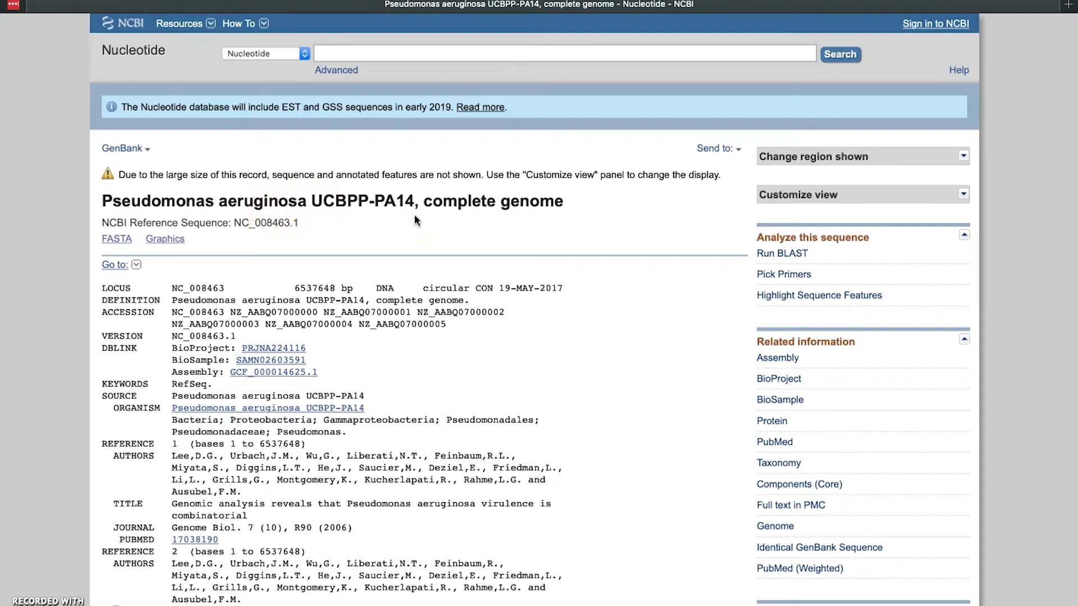
scroll(414, 320, down, 3)
scroll(414, 320, down, 15)
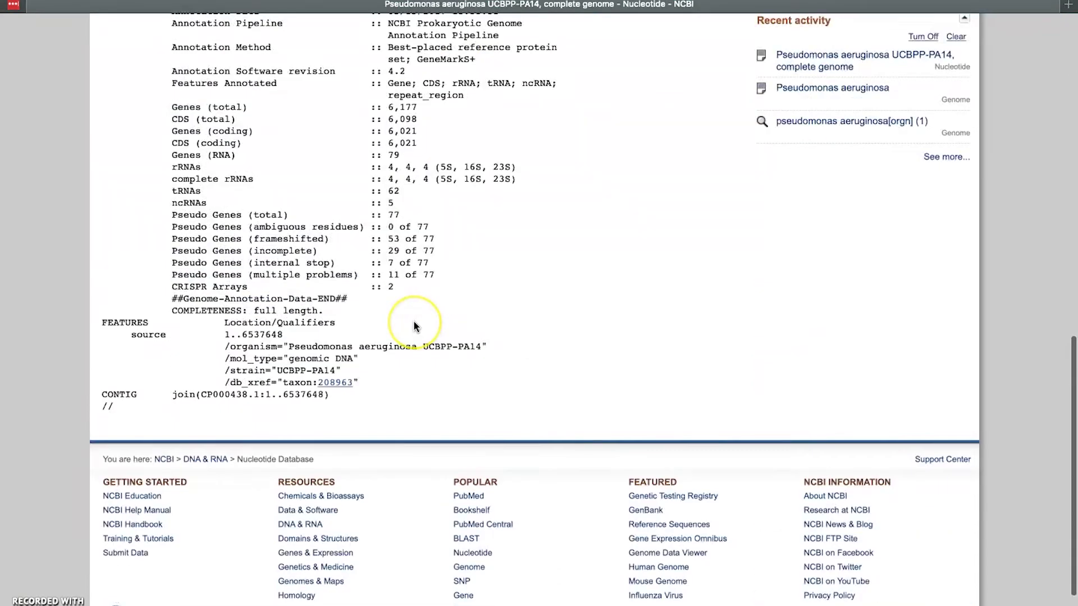
scroll(414, 320, up, 20)
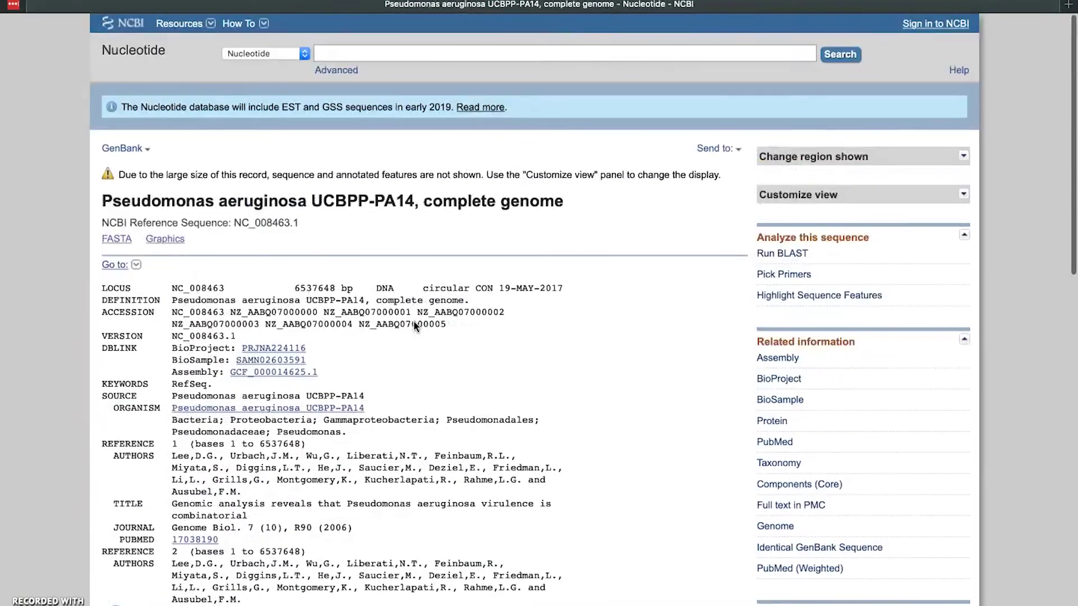
scroll(414, 323, down, 15)
scroll(416, 327, up, 15)
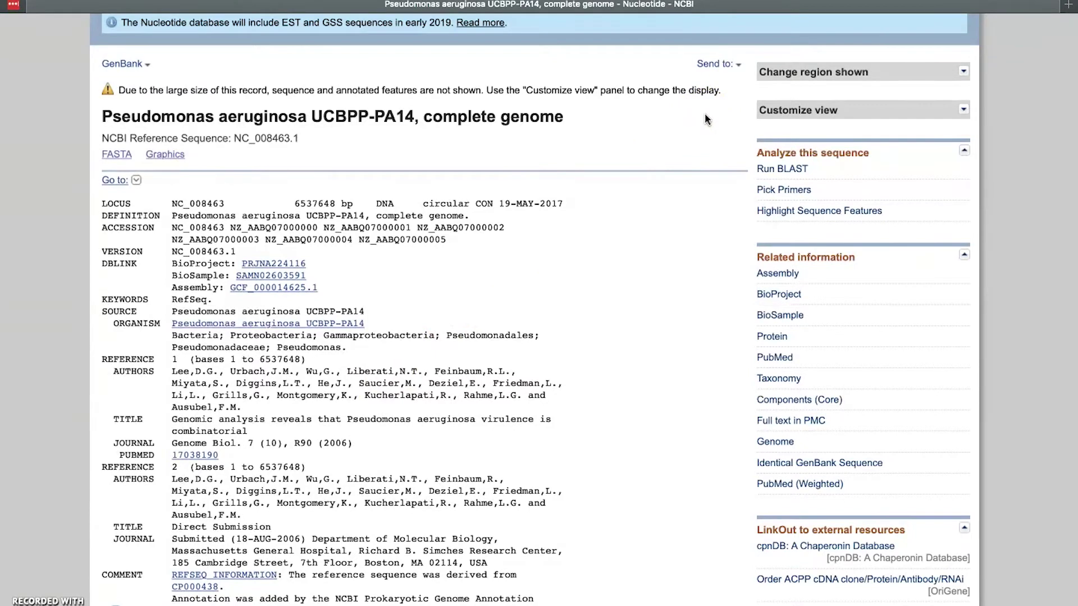
Send the complete NC_008463.1 record to a file in GenBank (full) format.
click(737, 67)
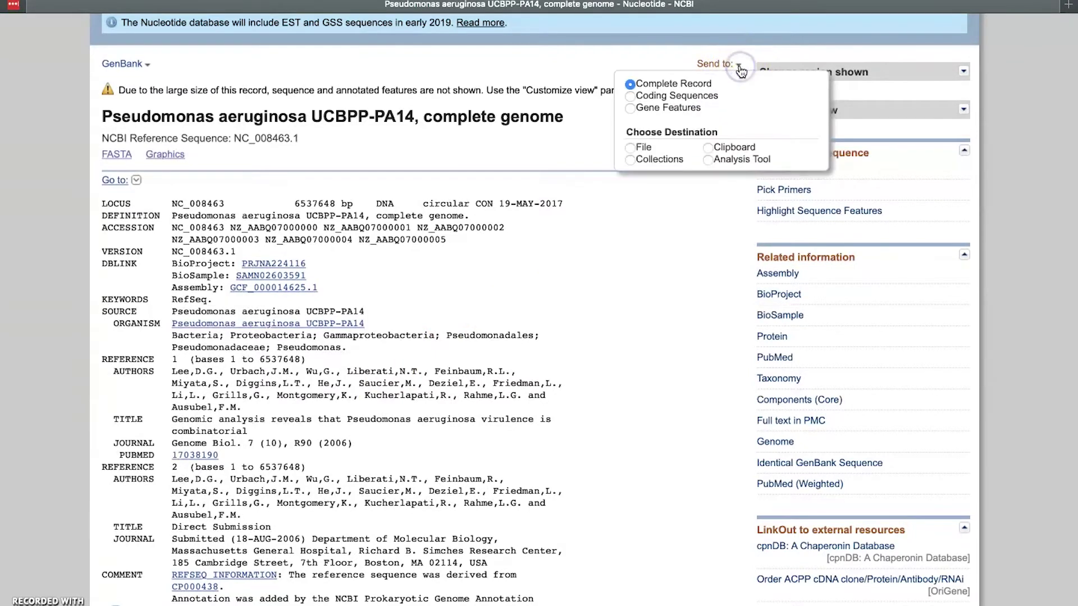
click(699, 89)
click(631, 148)
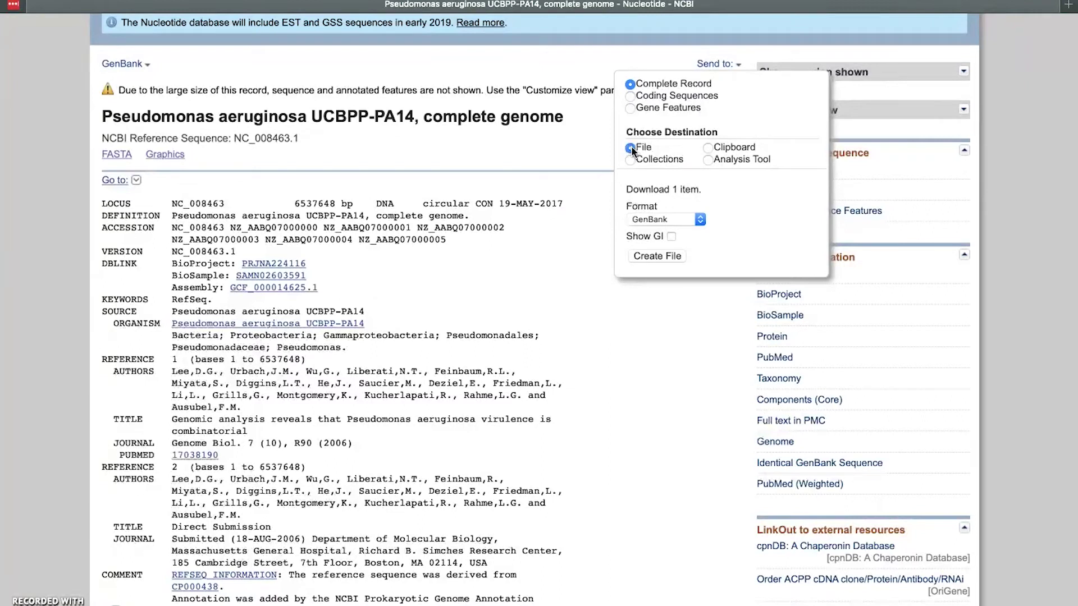
click(673, 236)
click(678, 218)
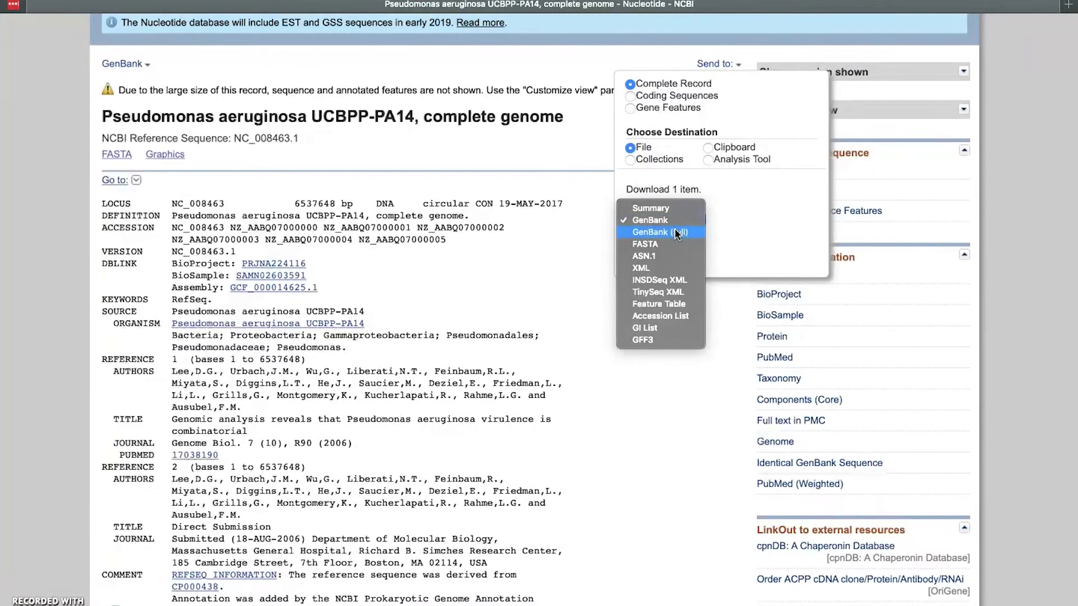
click(675, 232)
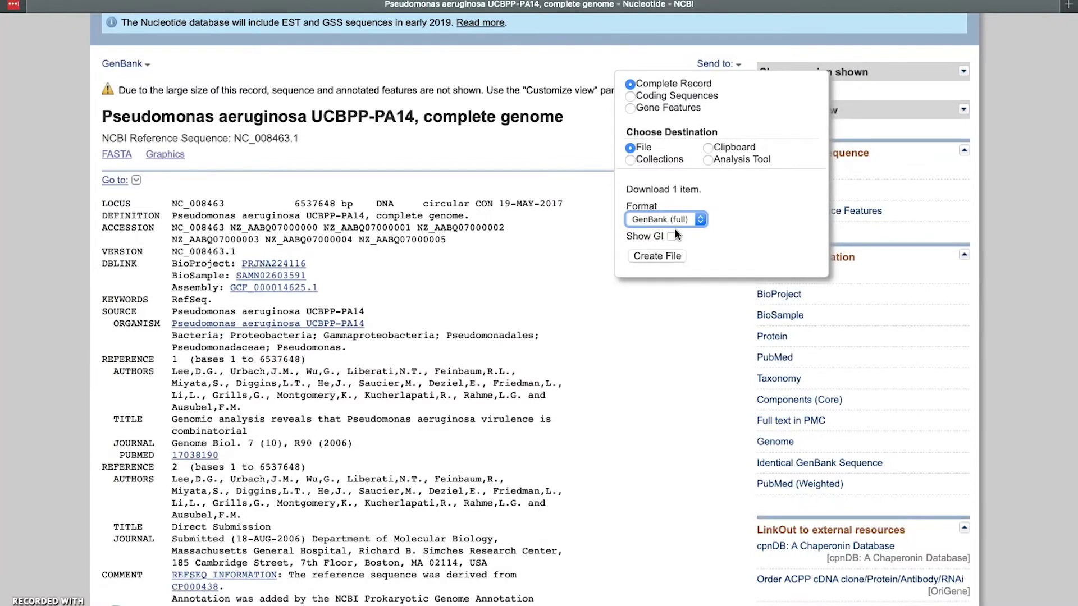
click(663, 256)
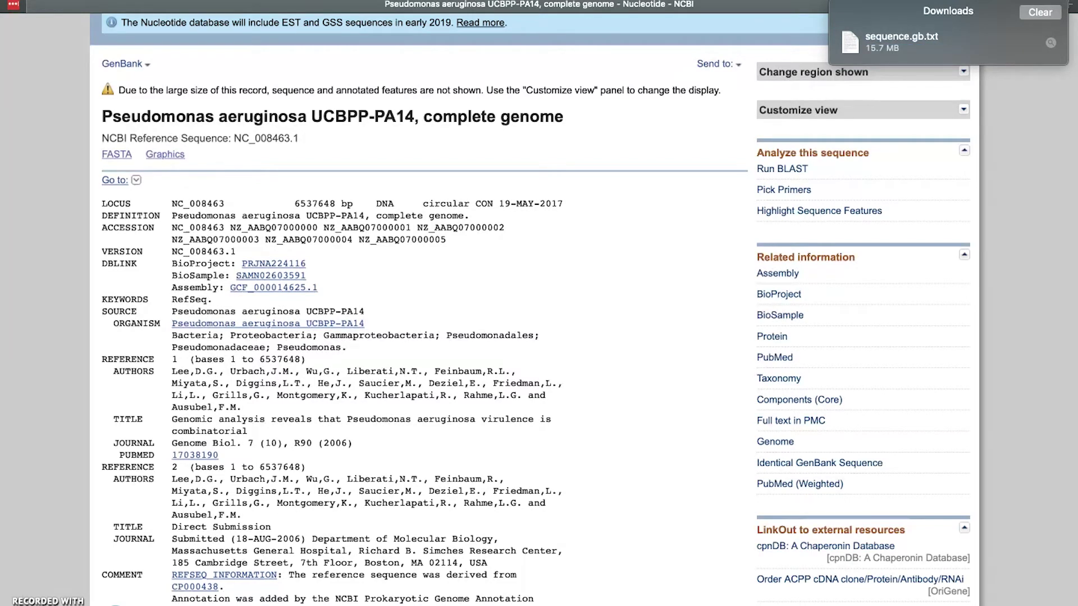
Exit full screen, drag sequence.gb.txt from Downloads onto the desktop, and minimise Safari.
key(ctrl+super+f)
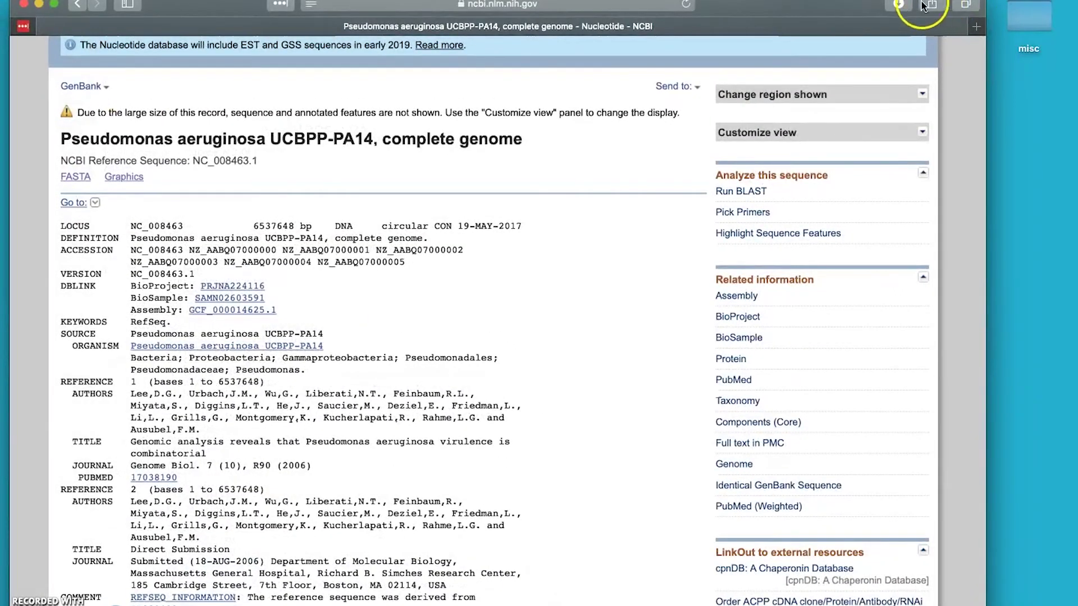
click(899, 5)
click(850, 59)
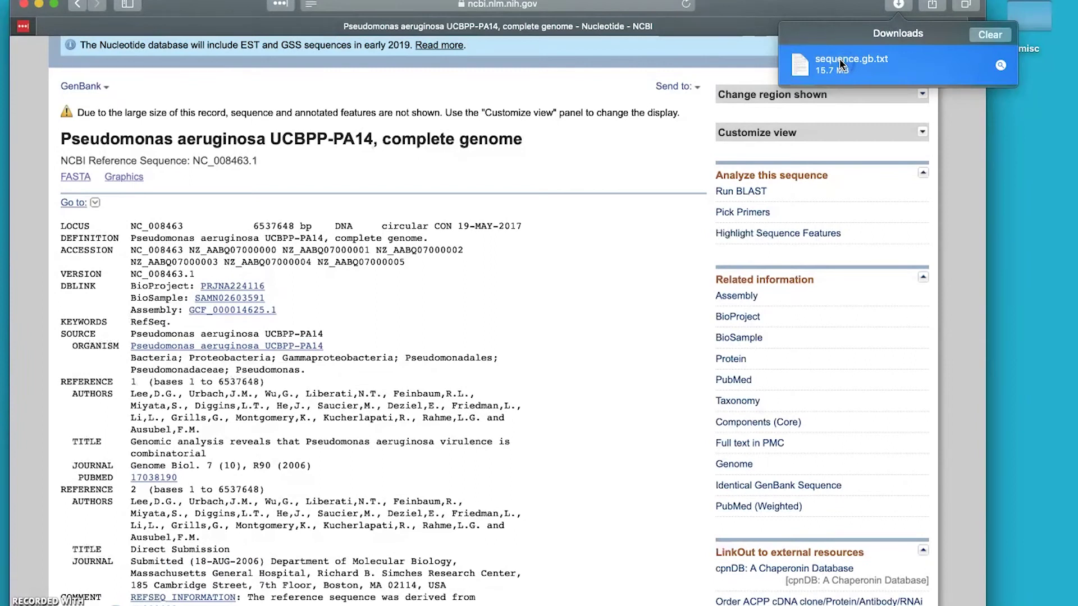
drag(841, 64, 1021, 222)
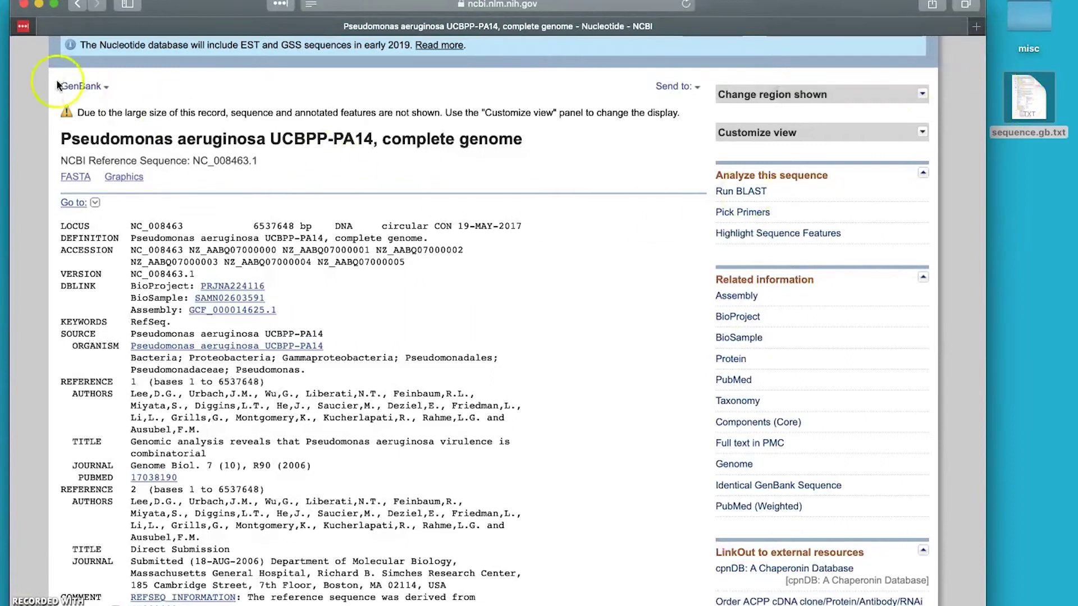
click(39, 5)
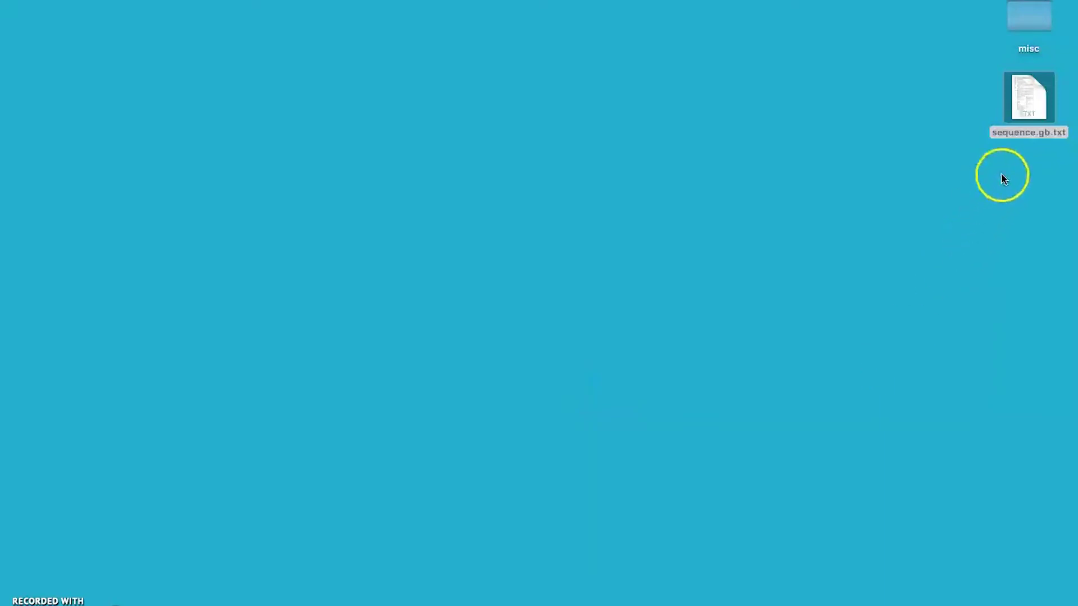
Rename sequence.gb.txt on the desktop to Pseudomonas_aeruginosa_UCBPP-PA14.gbk.
click(1029, 137)
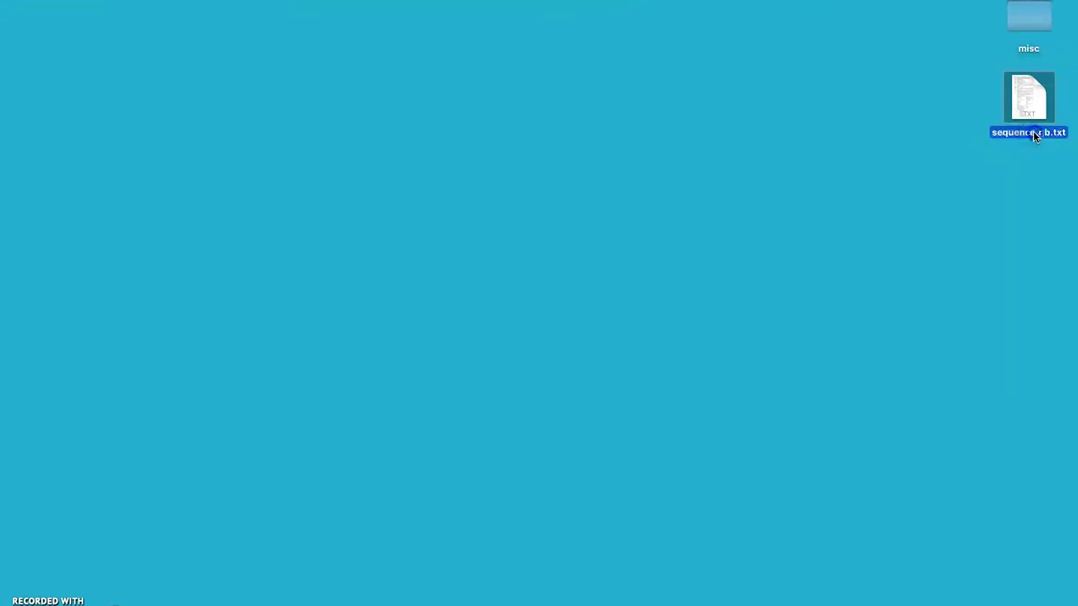
right_click(1034, 134)
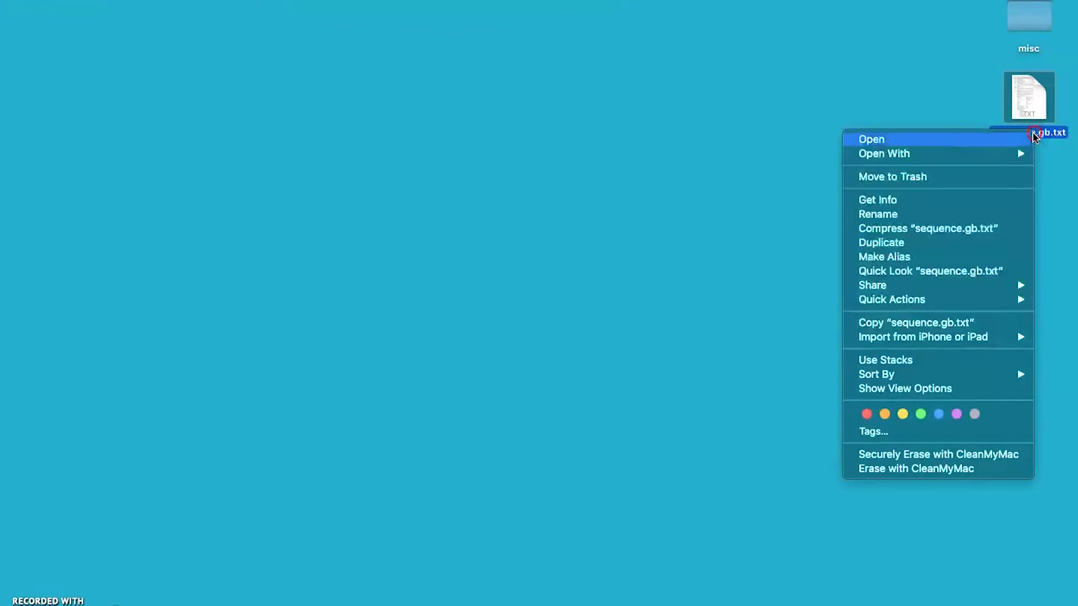
click(924, 213)
click(1040, 136)
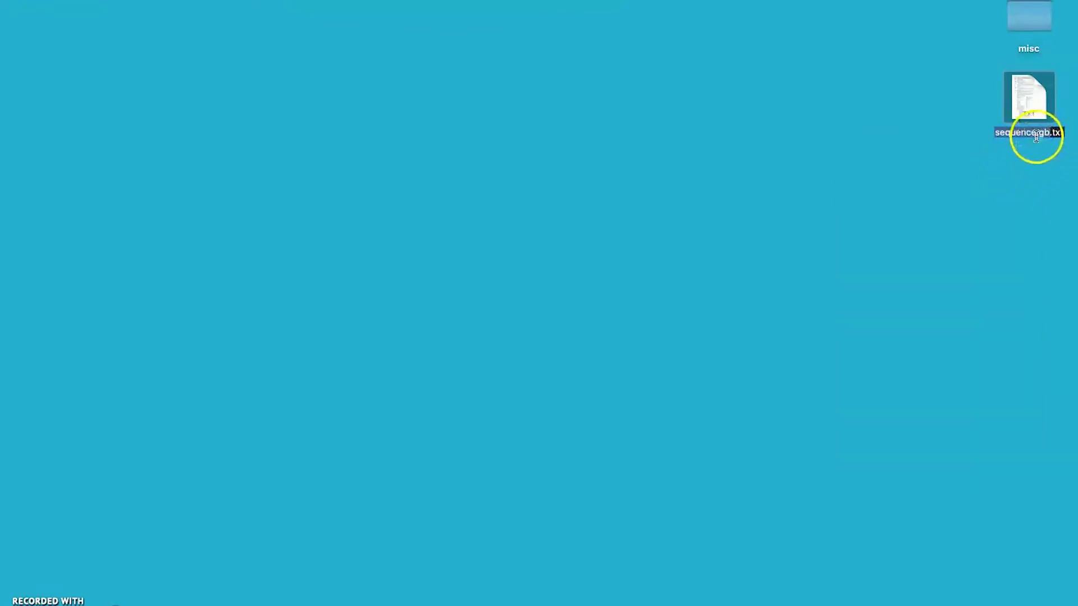
key(BackSpace)
key(BackSpace)
key(BackSpace)
key(BackSpace)
key(BackSpace)
key(BackSpace)
key(BackSpace)
key(BackSpace)
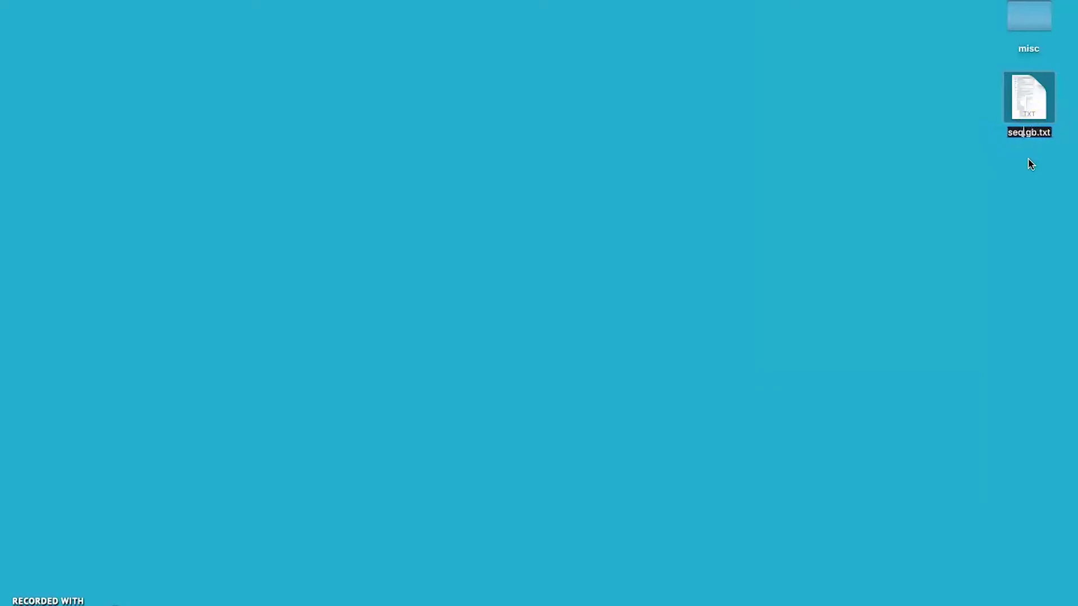
text(Pseudomonas_aeruginosa_)
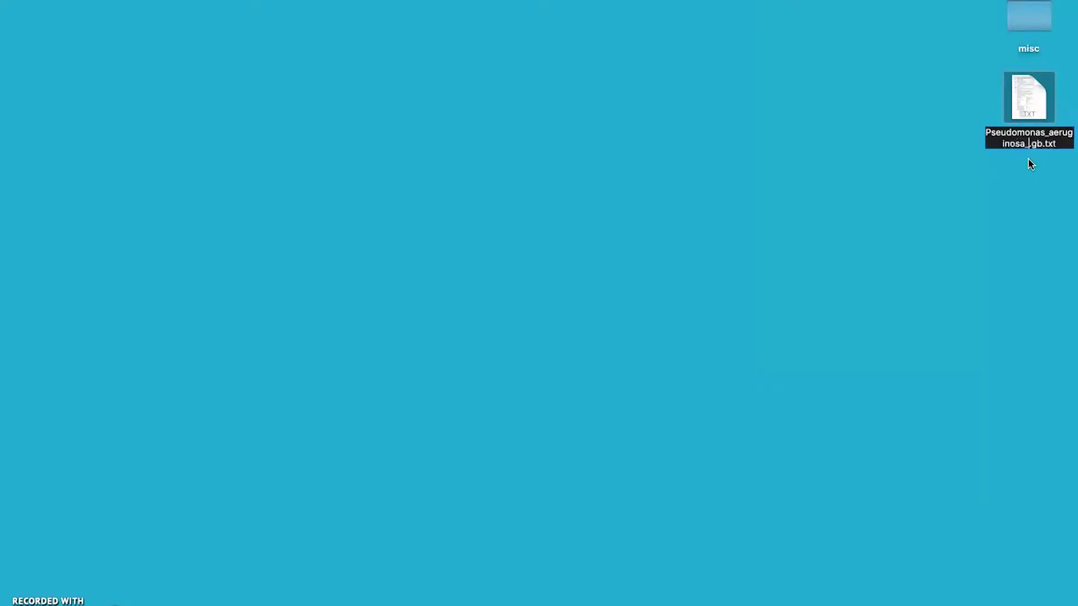
text(UCBPP-PA14)
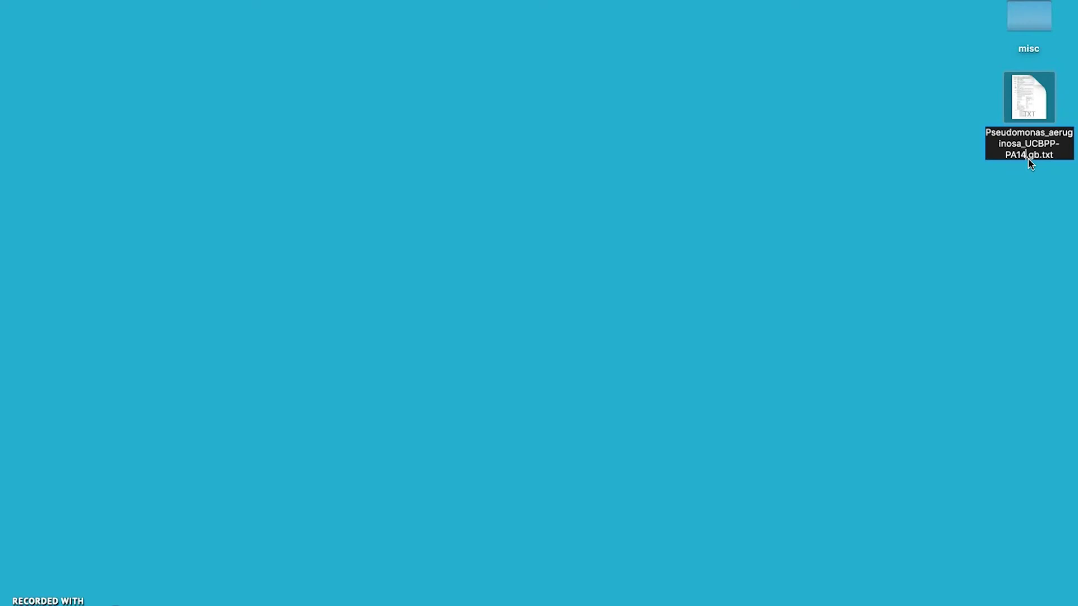
key(Right)
key(Right)
key(Right)
key(Right)
key(Right)
key(Right)
key(BackSpace)
key(BackSpace)
key(BackSpace)
key(BackSpace)
text(k)
key(Return)
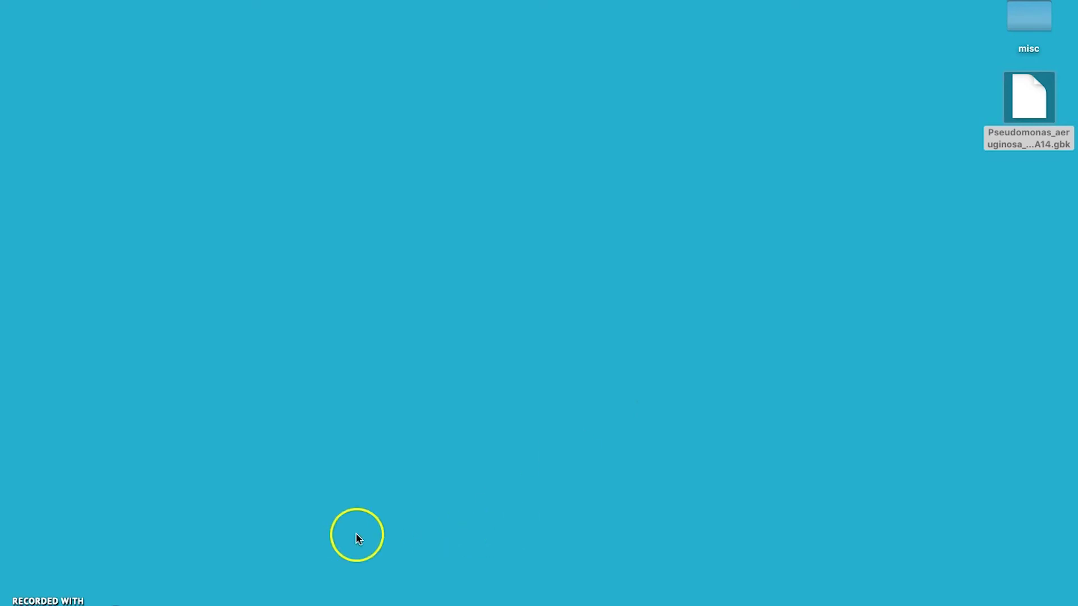
Move the .gbk file from the desktop into the WorkDocs folder, out of iCloud Drive.
click(15, 596)
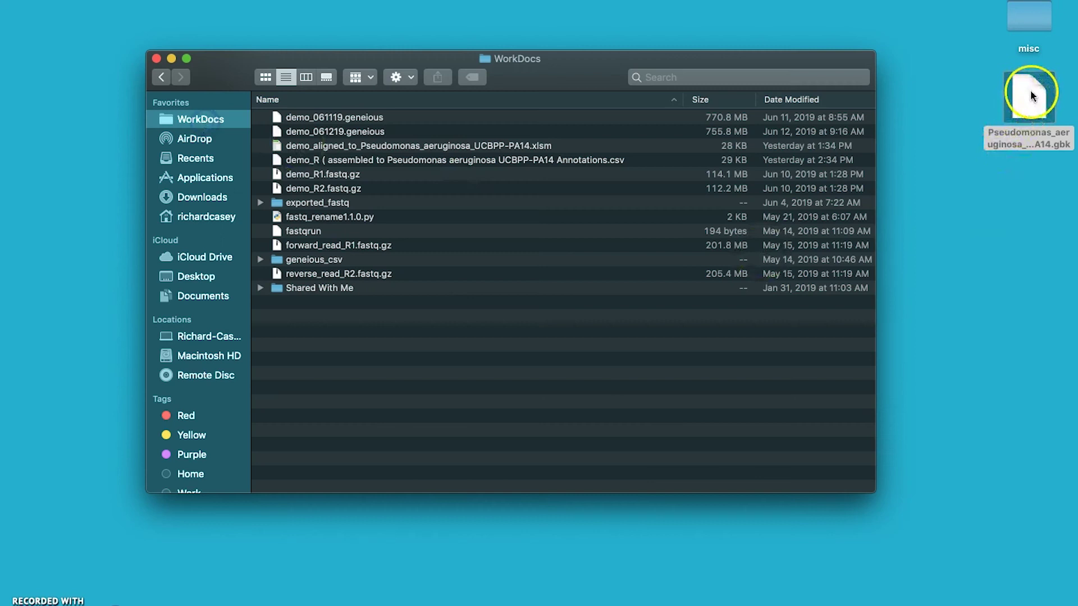
drag(1032, 95, 573, 334)
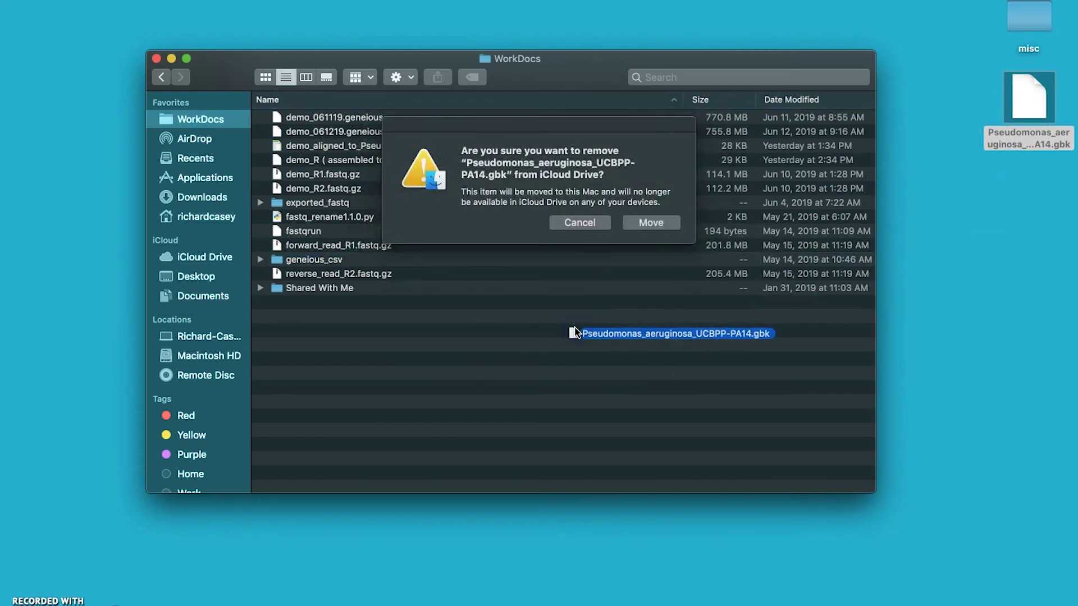
click(653, 223)
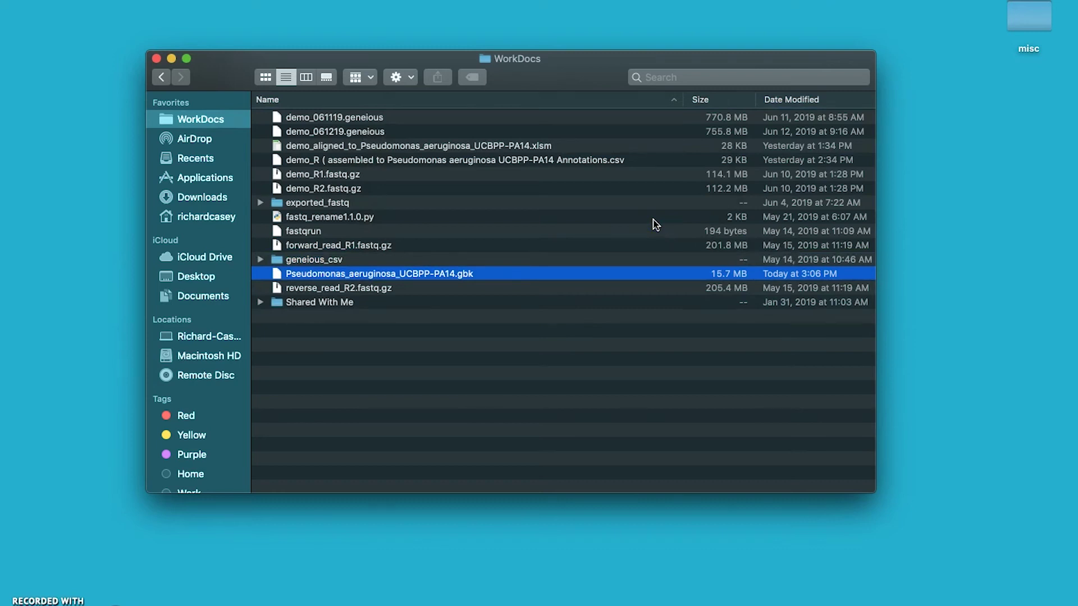
Check the Amazon WorkDocs menu-bar status to confirm all files have synced.
click(734, 2)
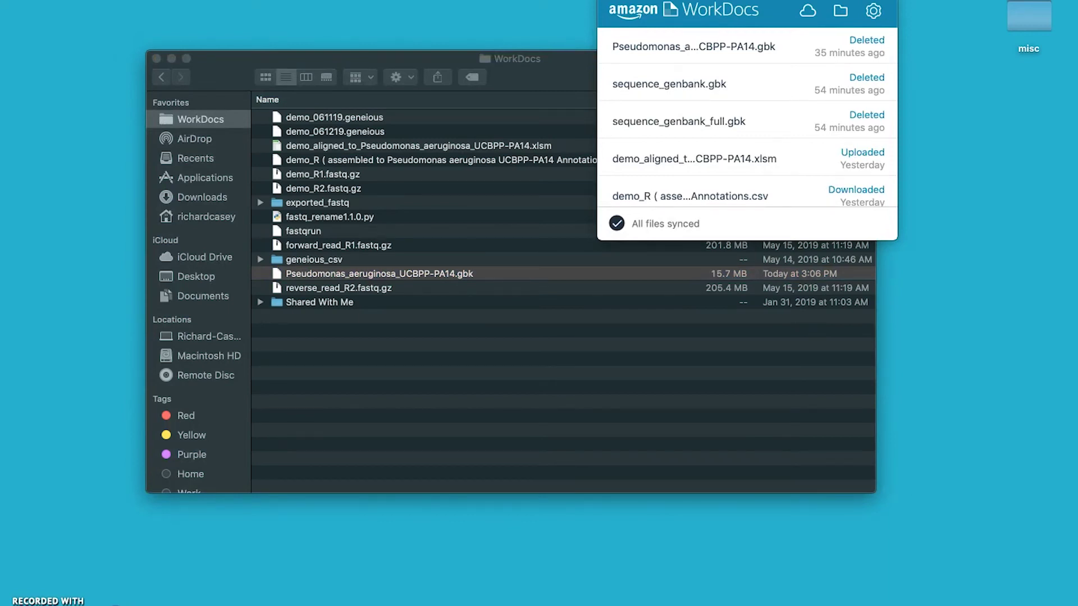
key(Escape)
click(734, 2)
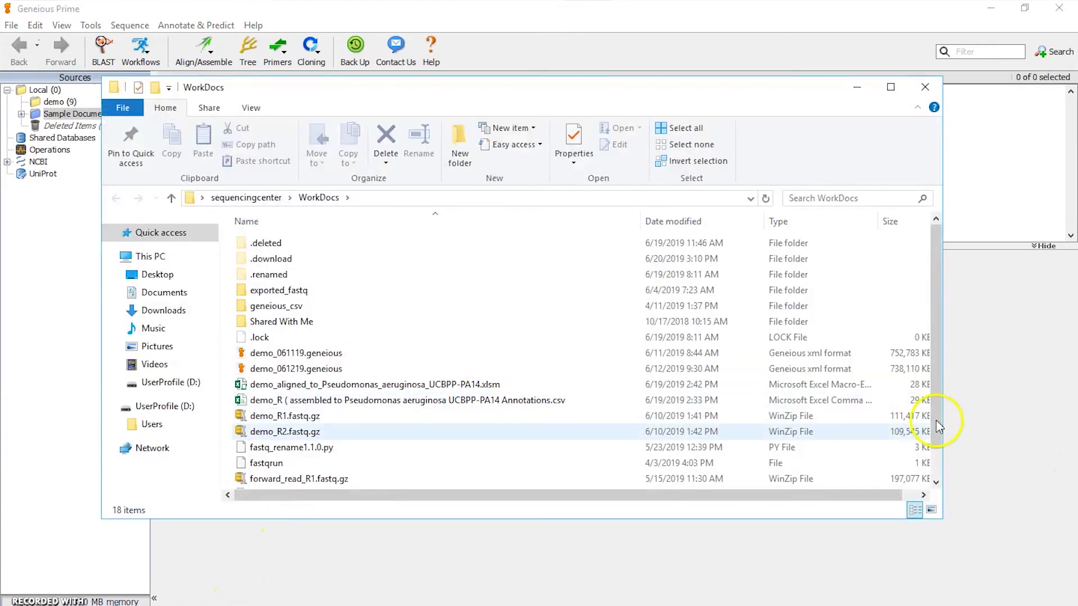
Confirm Pseudomonas_aeruginosa_UCBPP-PA14.gbk is in the WorkDocs list, then close File Explorer.
click(935, 471)
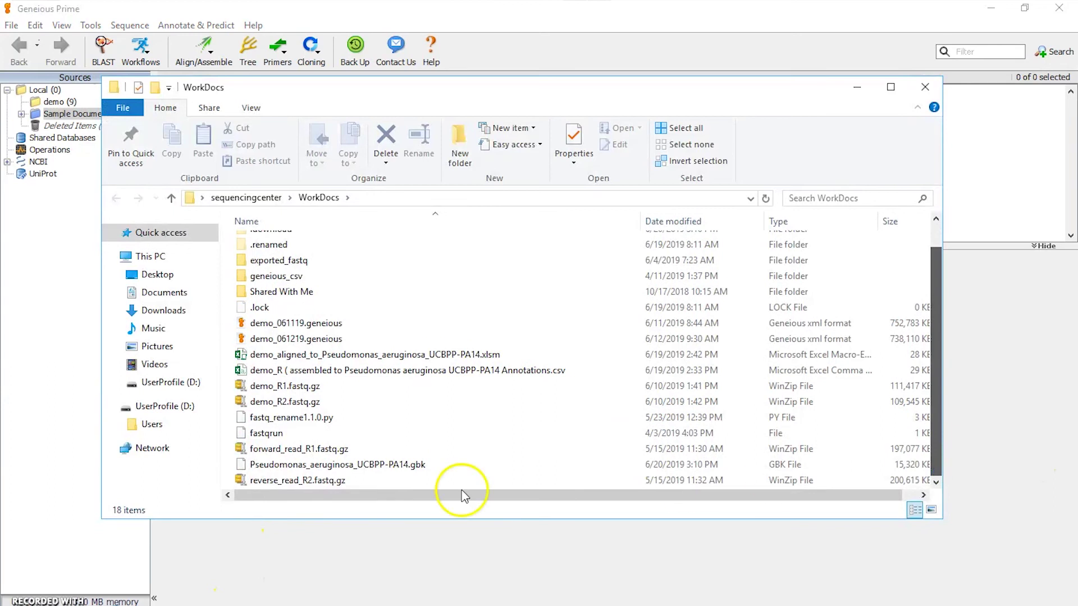
click(399, 463)
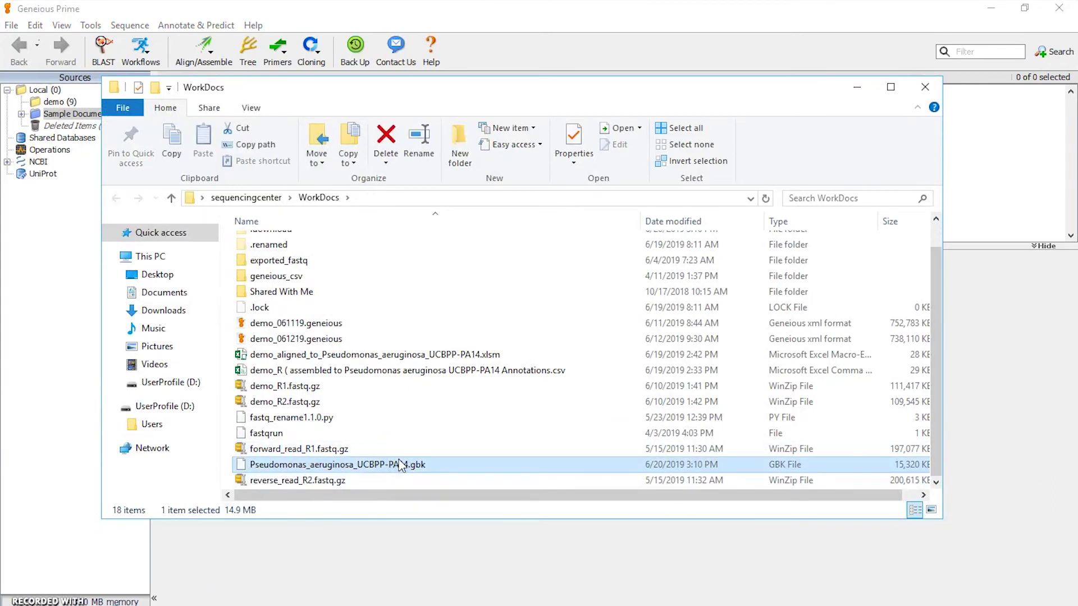
click(924, 87)
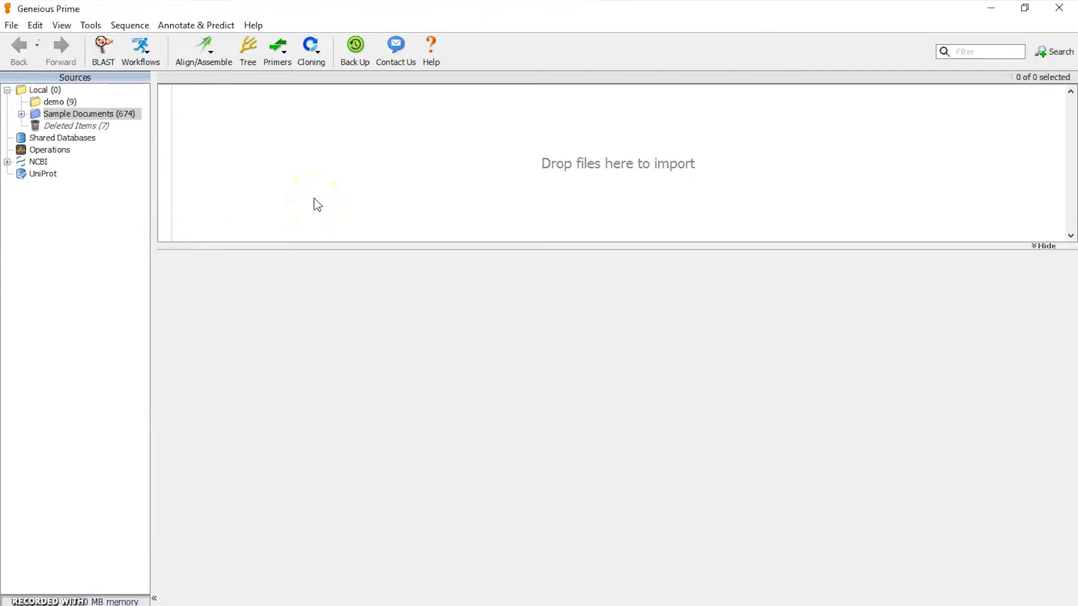
Expand Sample Documents > Genomes and open the Bacteria folder listing 53 genomes.
click(77, 112)
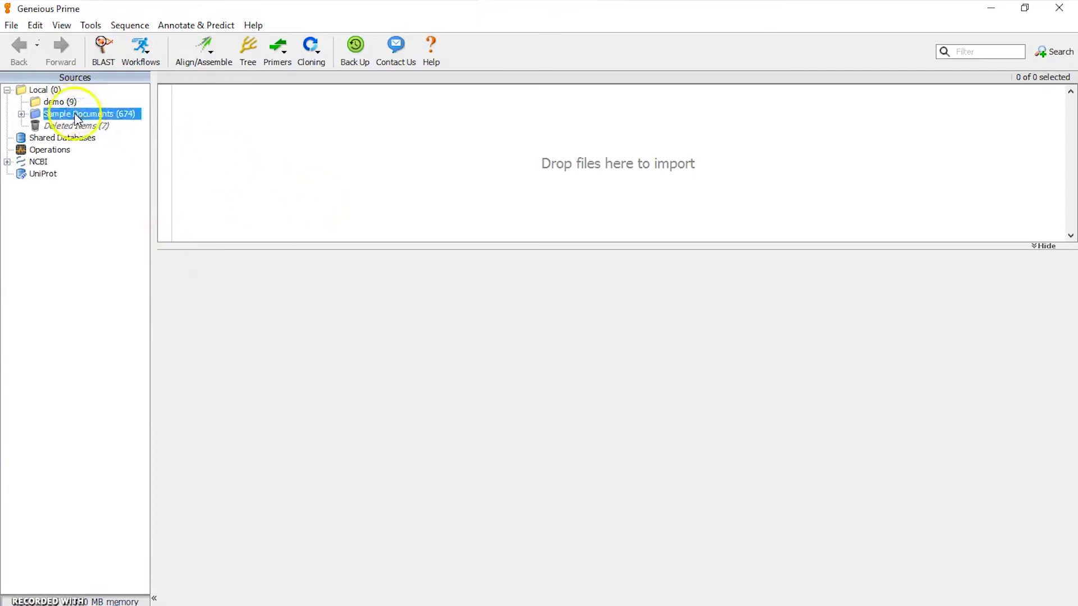
click(22, 114)
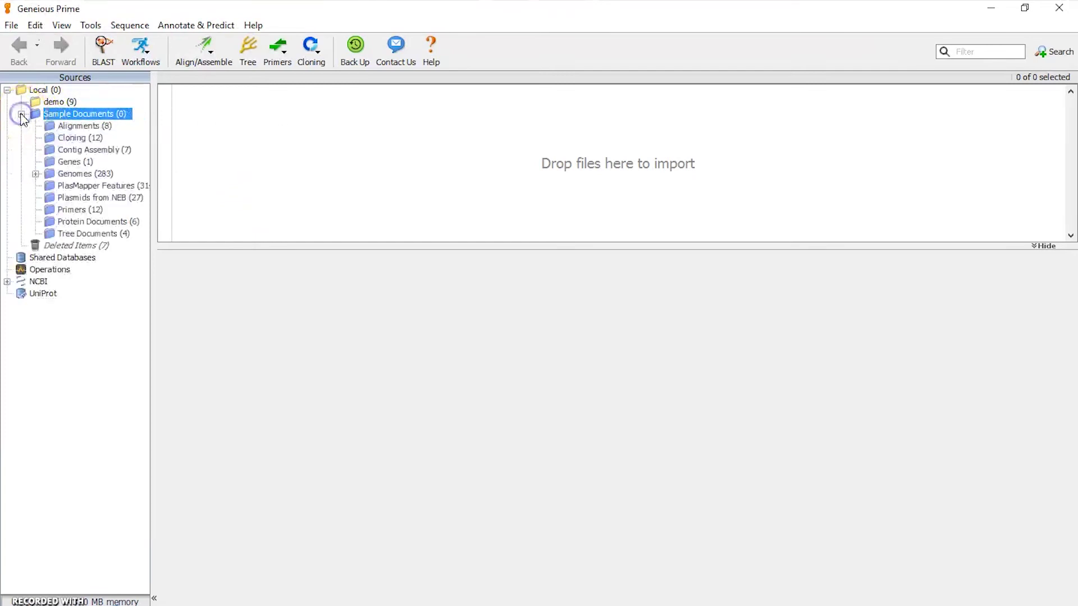
click(73, 174)
click(34, 174)
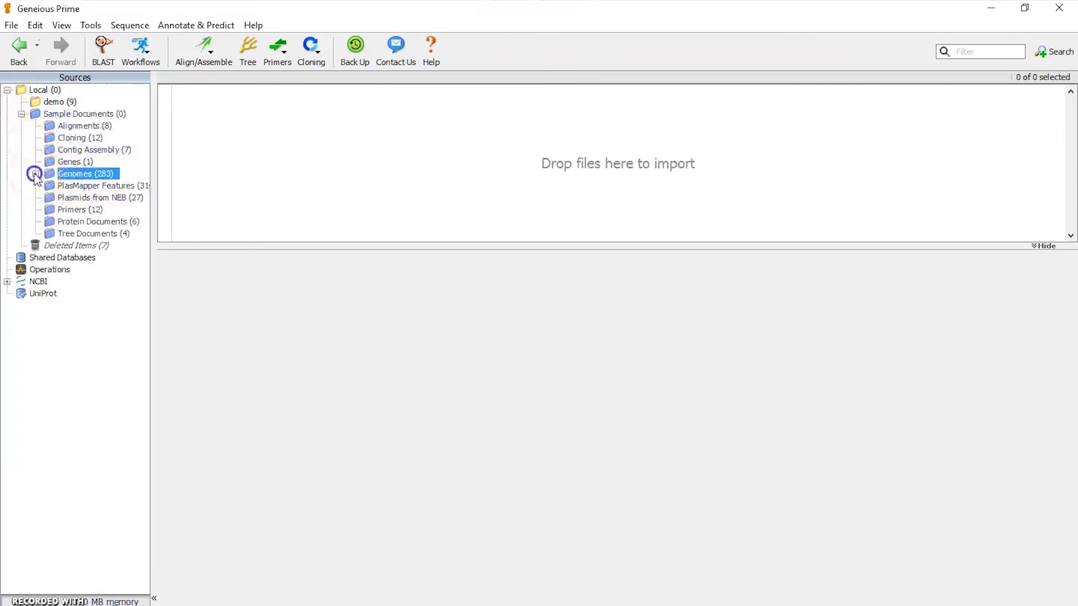
click(87, 186)
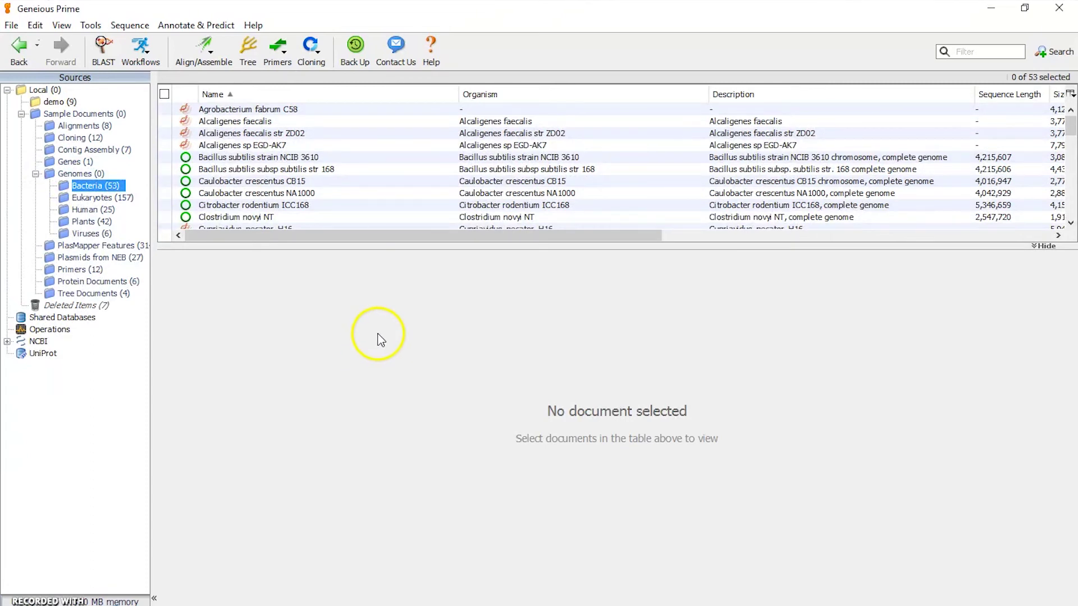
Import Pseudomonas_aeruginosa_UCBPP-PA14.gbk from file, adding the NC_008463 genome as the 54th document.
click(11, 25)
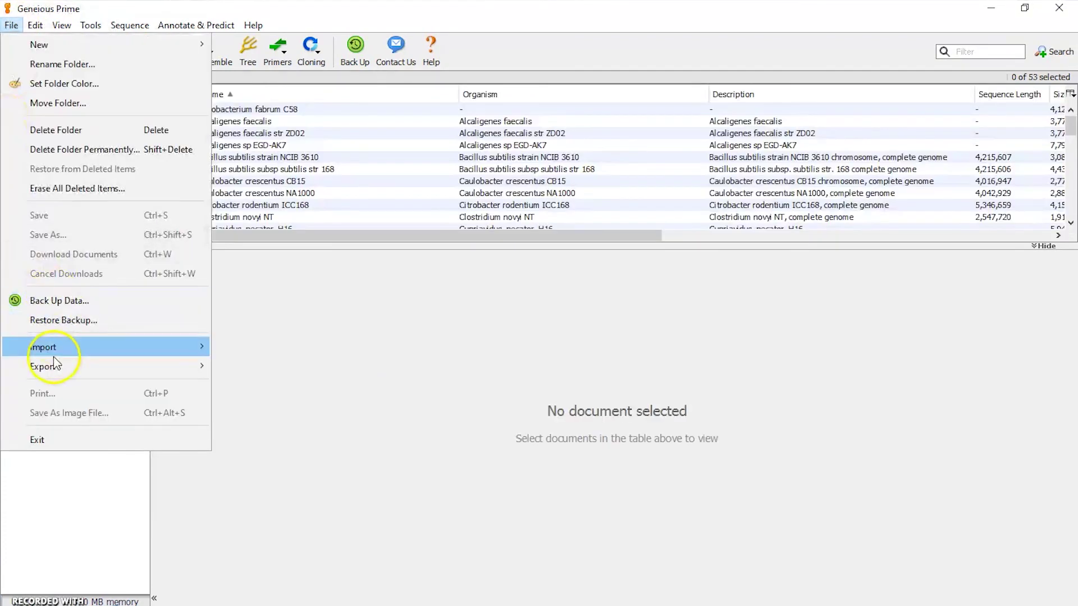
mouse_move(58, 354)
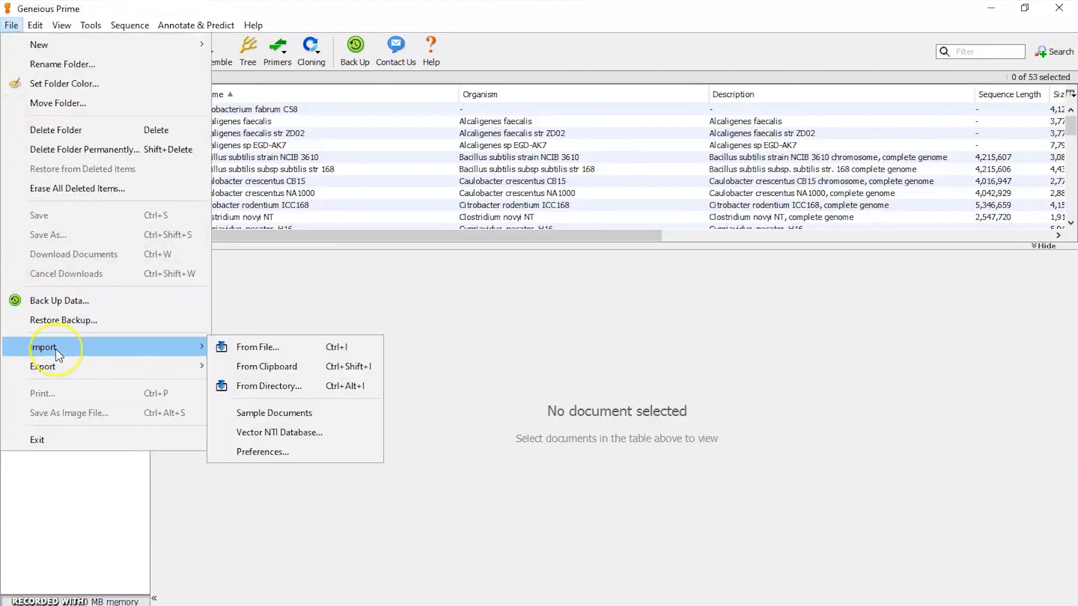
click(294, 355)
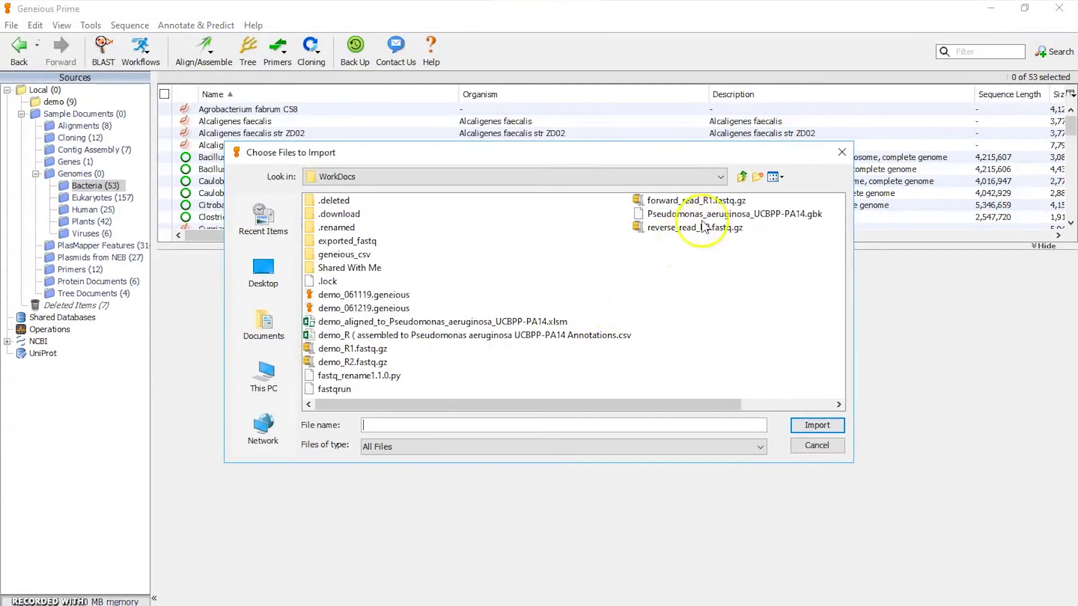
click(706, 215)
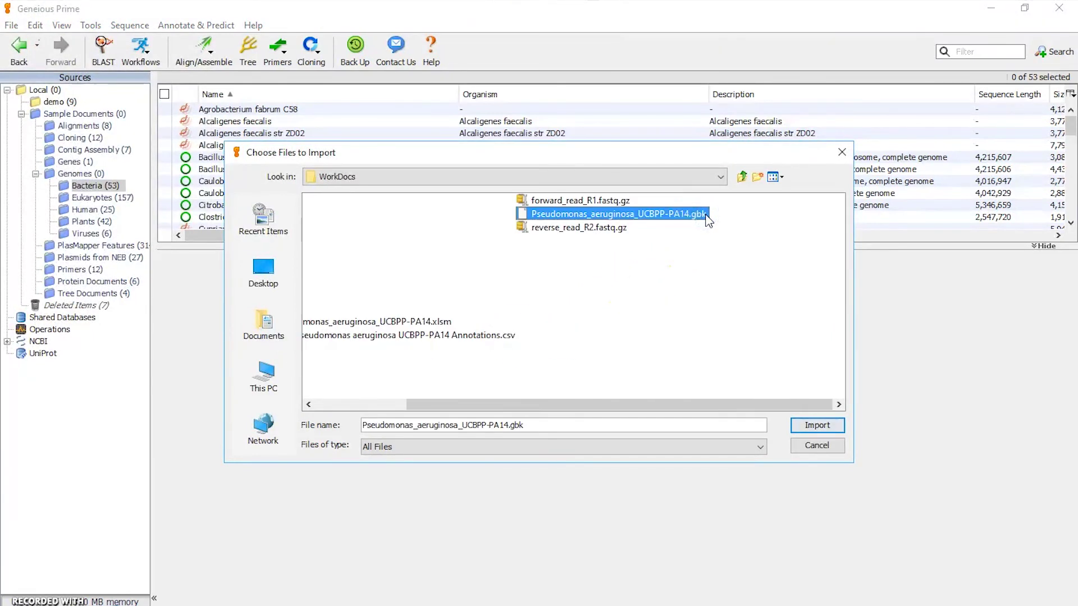
click(826, 425)
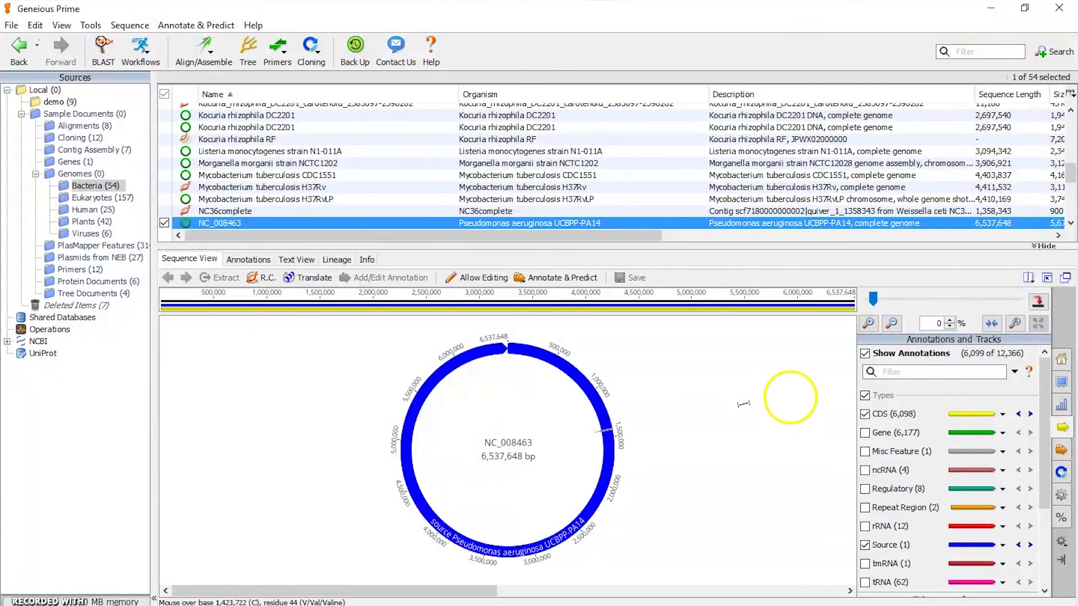
click(1015, 323)
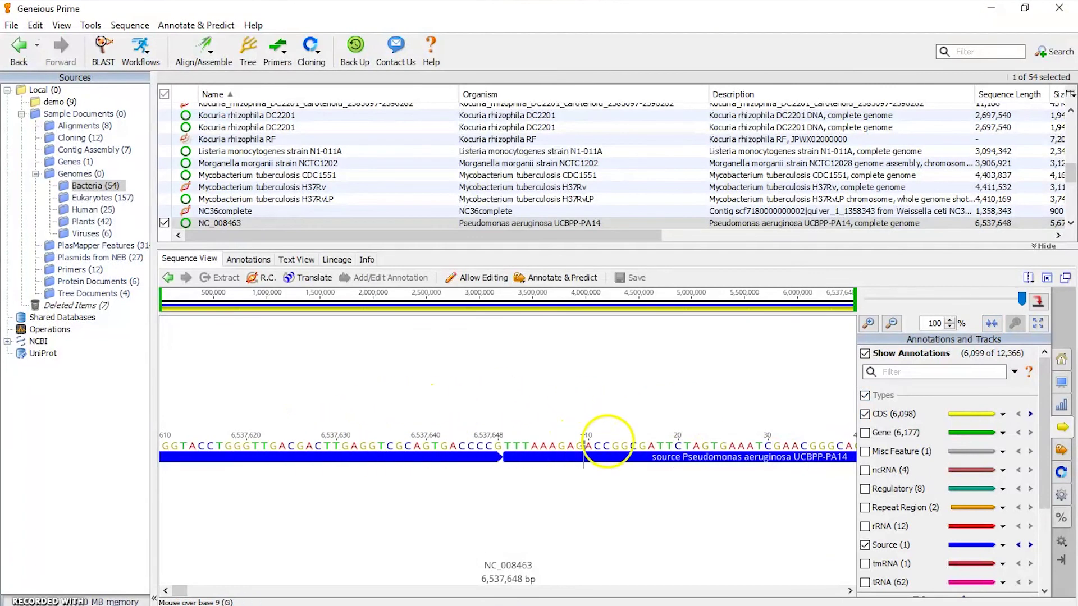
drag(1024, 306, 869, 300)
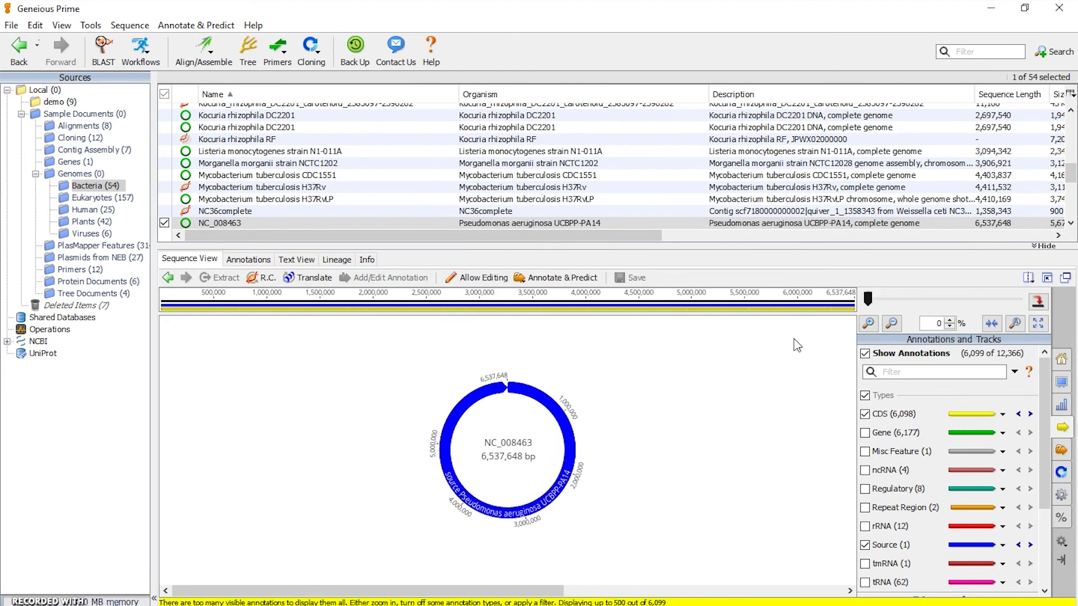